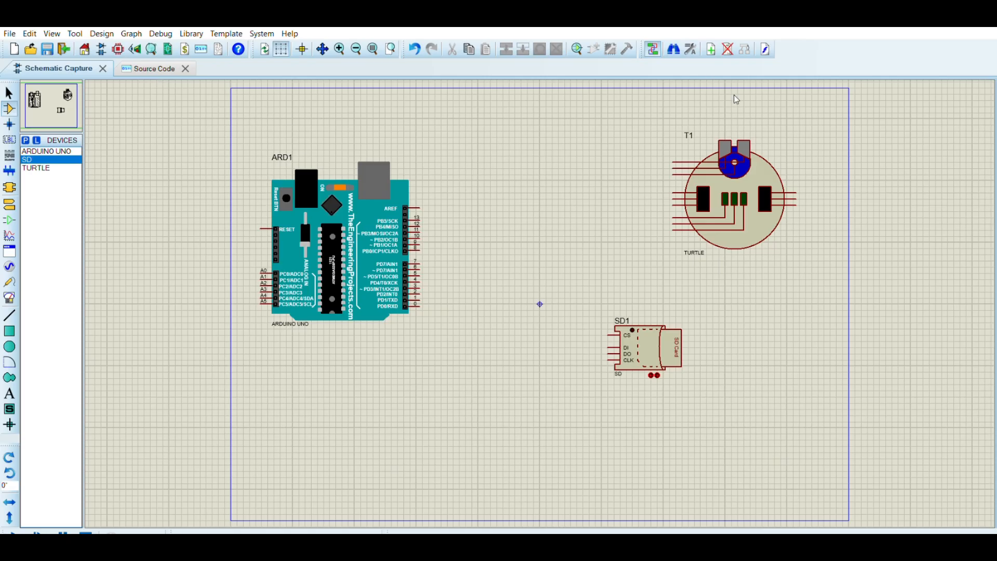
# Check the pin definitions in the sketch, then wire a left-side turtle pin to Arduino digital pin 3 with one bend.
pyautogui.middleClick(574, 182)
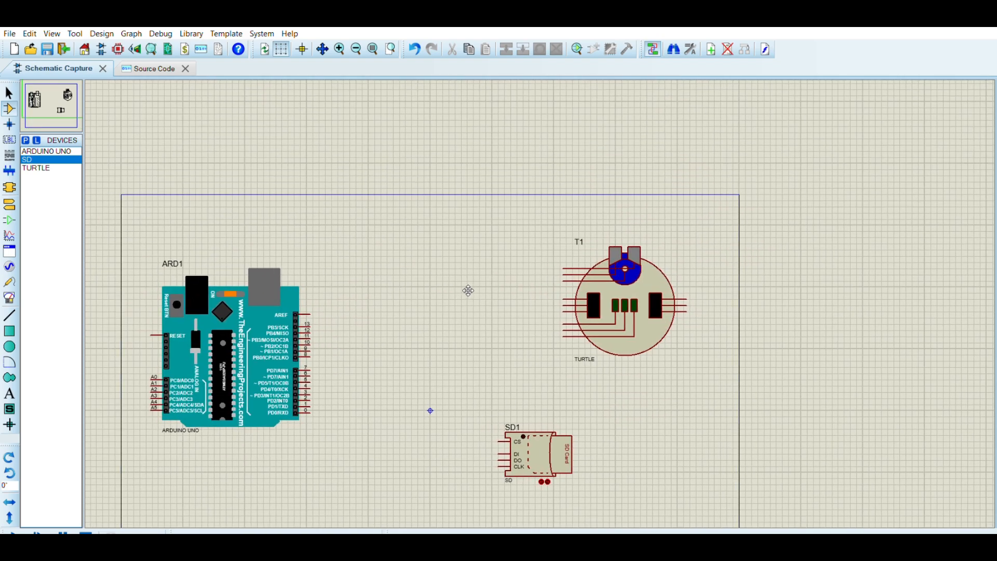
pyautogui.click(461, 252)
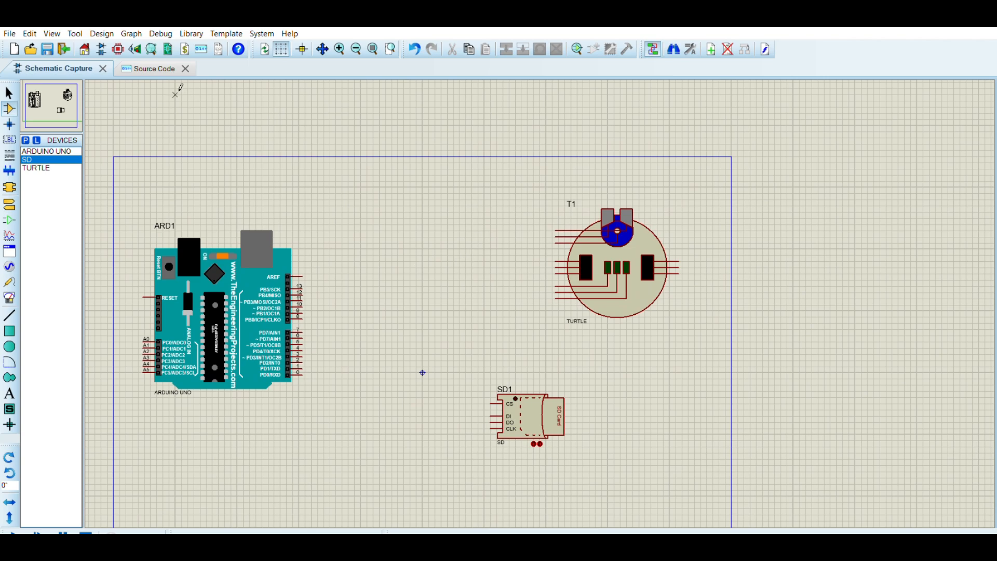
pyautogui.click(158, 64)
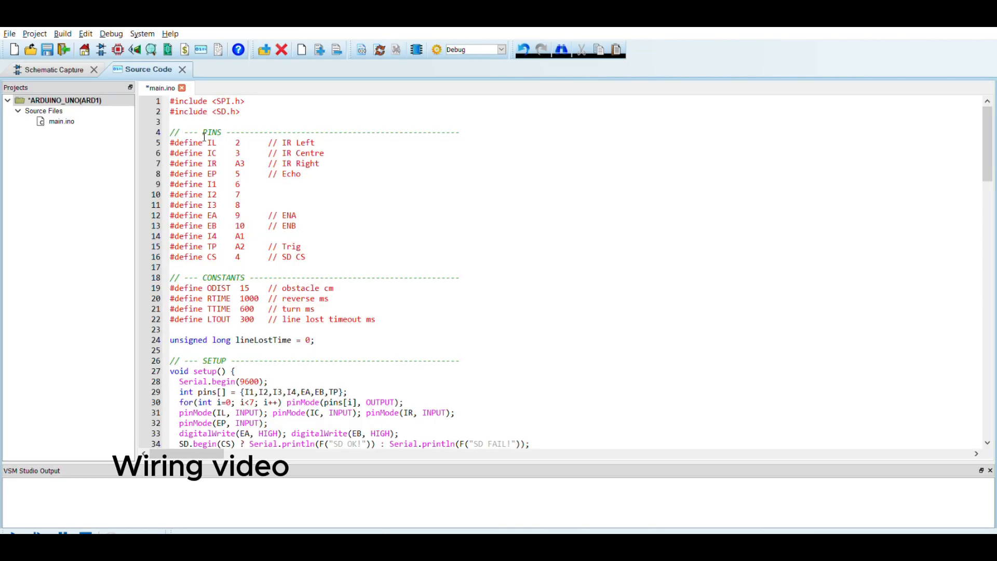
pyautogui.click(76, 61)
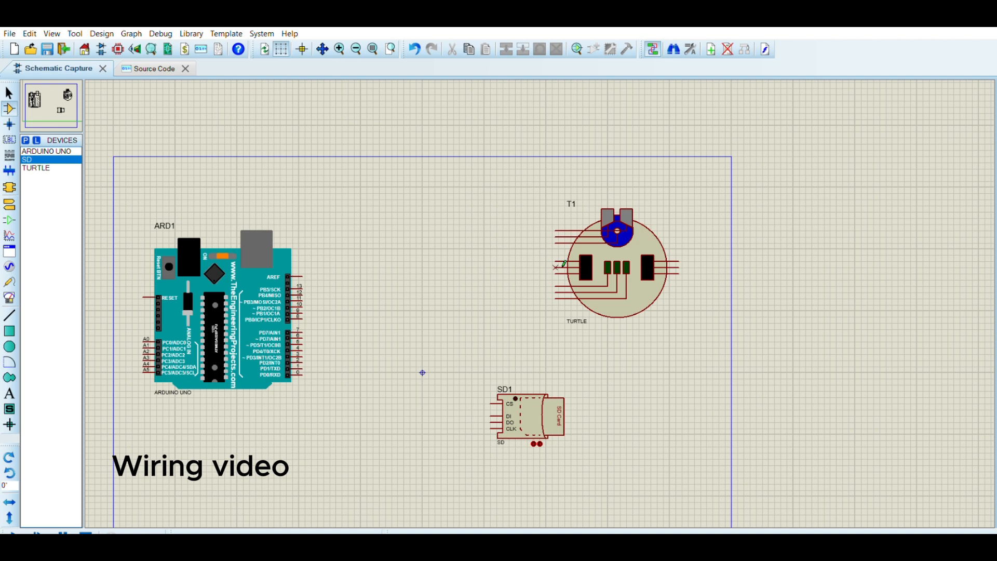
pyautogui.click(557, 286)
pyautogui.click(459, 360)
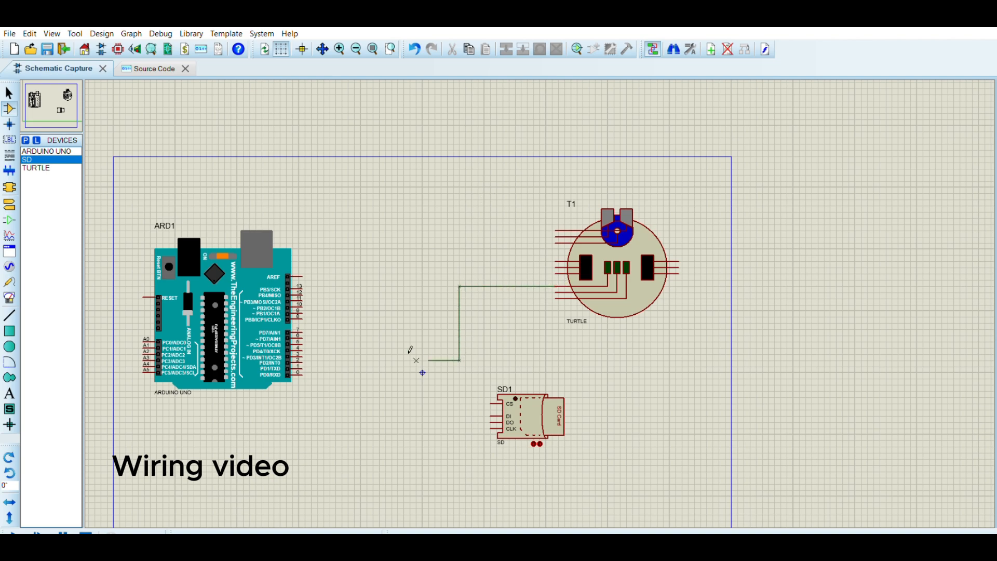
pyautogui.click(311, 357)
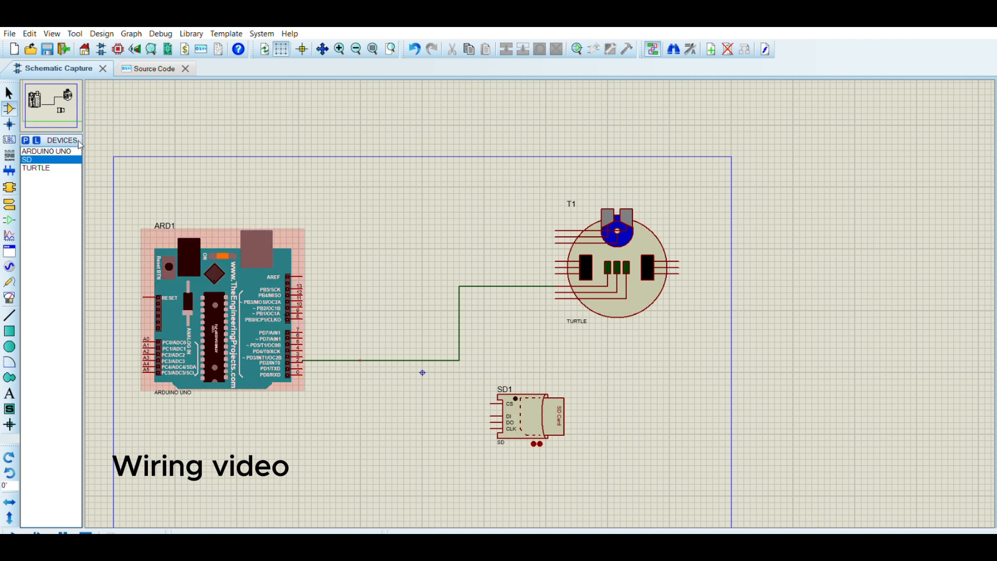
# Review the sketch's pin list and wire the turtle pin below it to the neighbouring Arduino digital pin.
pyautogui.click(132, 67)
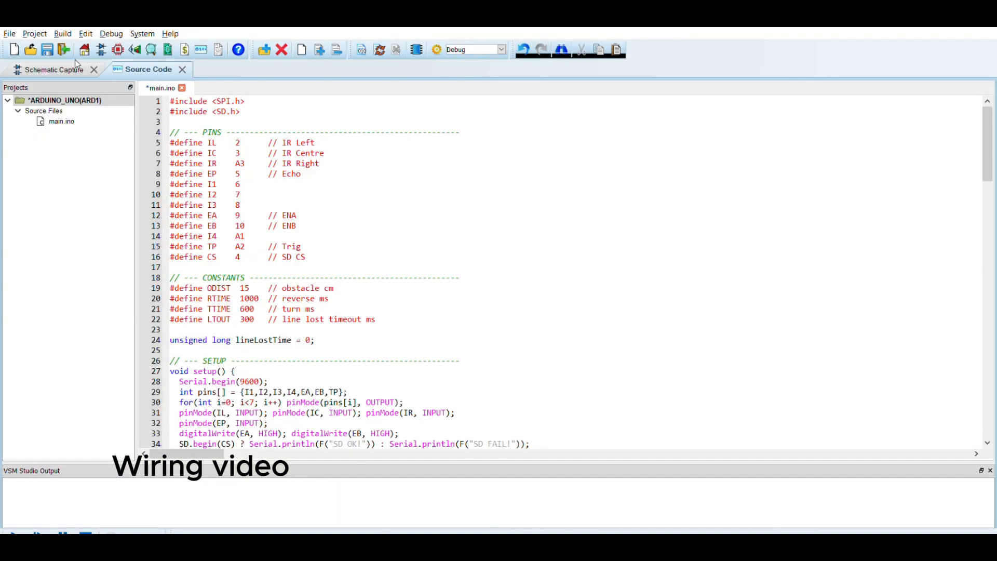
pyautogui.click(56, 53)
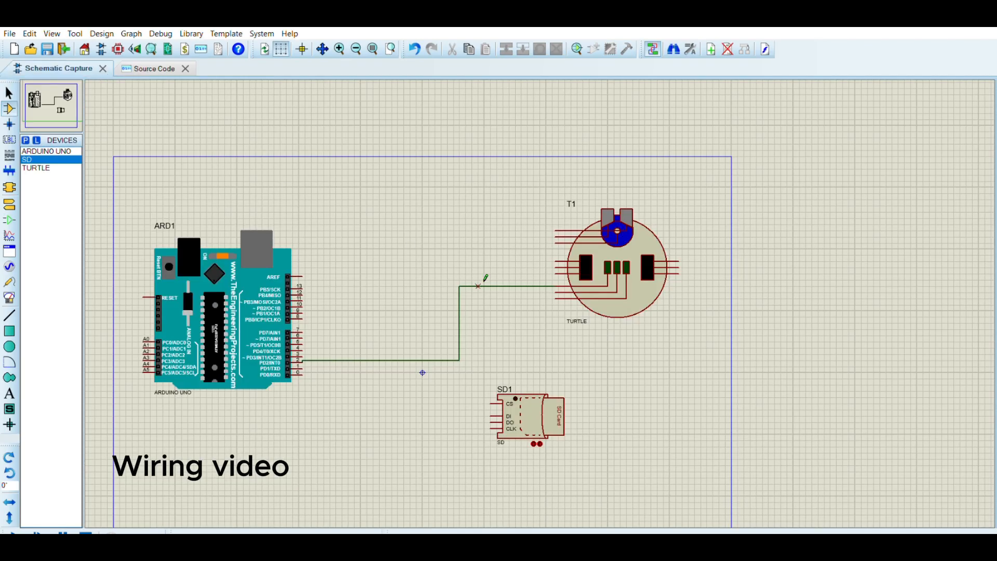
pyautogui.click(555, 292)
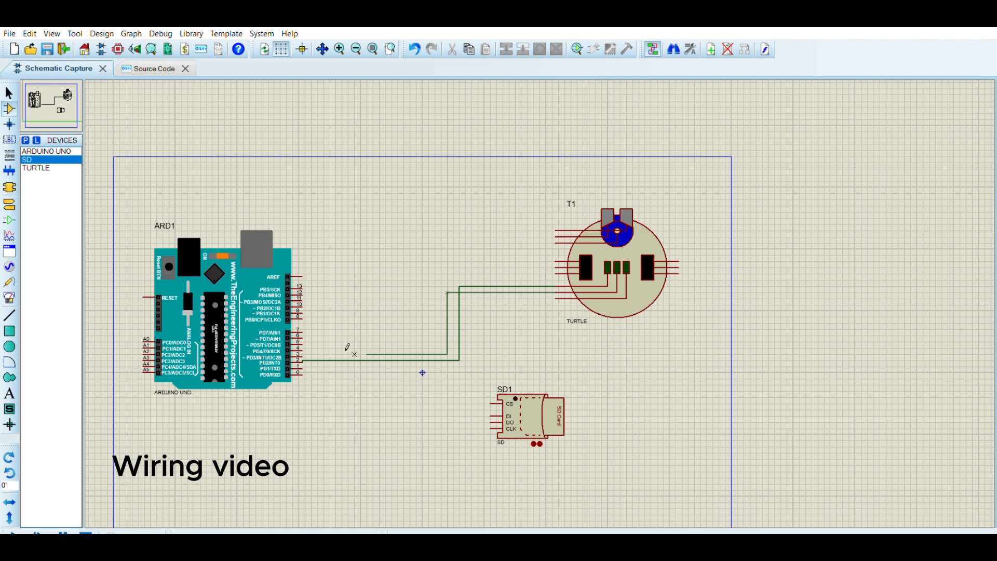
pyautogui.click(310, 351)
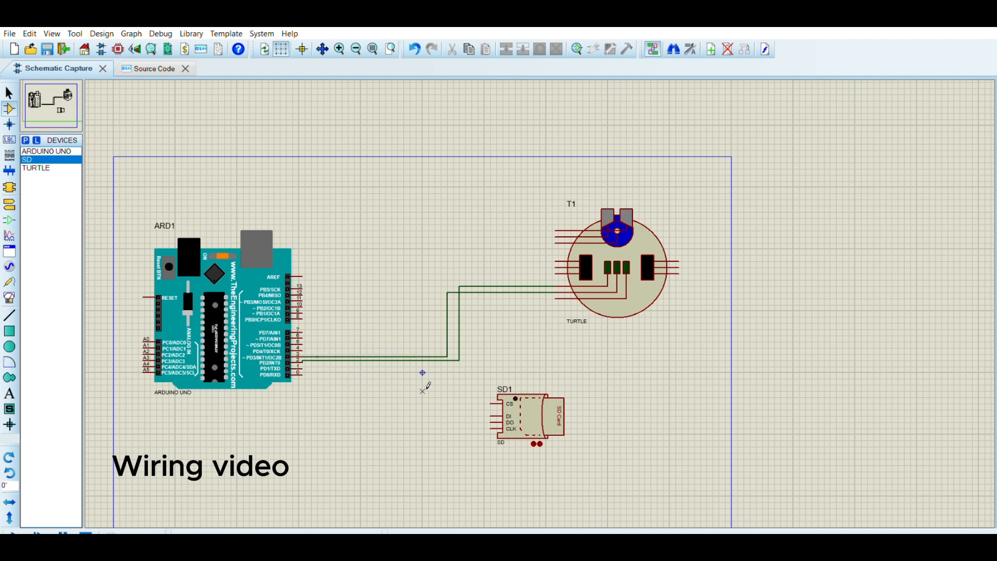
# Wire another turtle pin over the top of the sheet to Arduino analog pin A3.
pyautogui.click(137, 67)
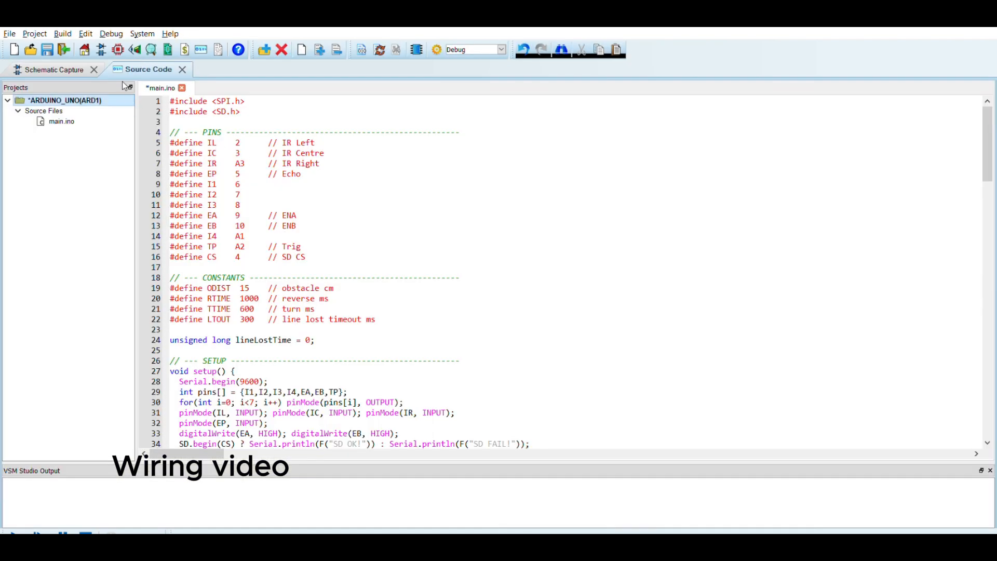
pyautogui.click(71, 62)
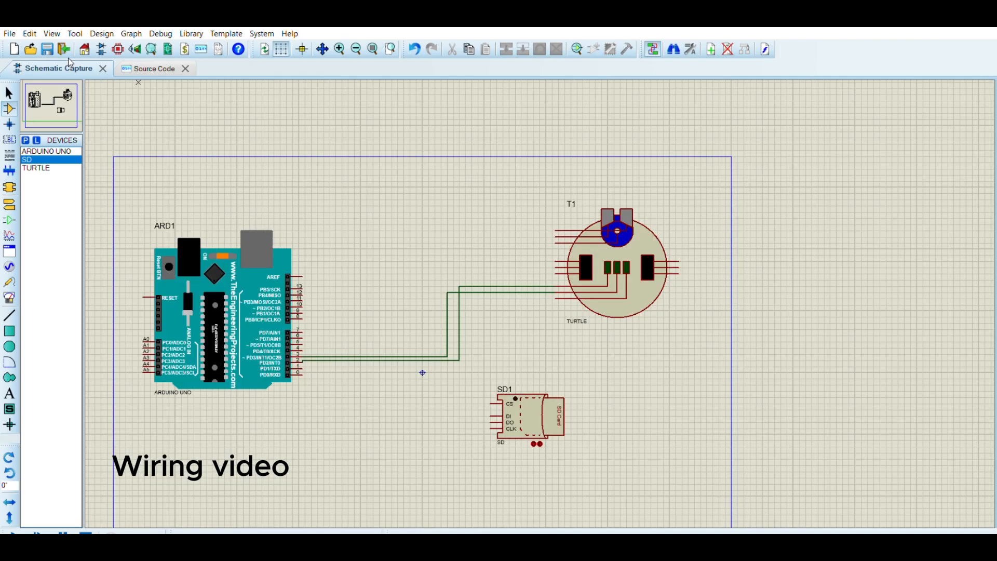
pyautogui.click(561, 294)
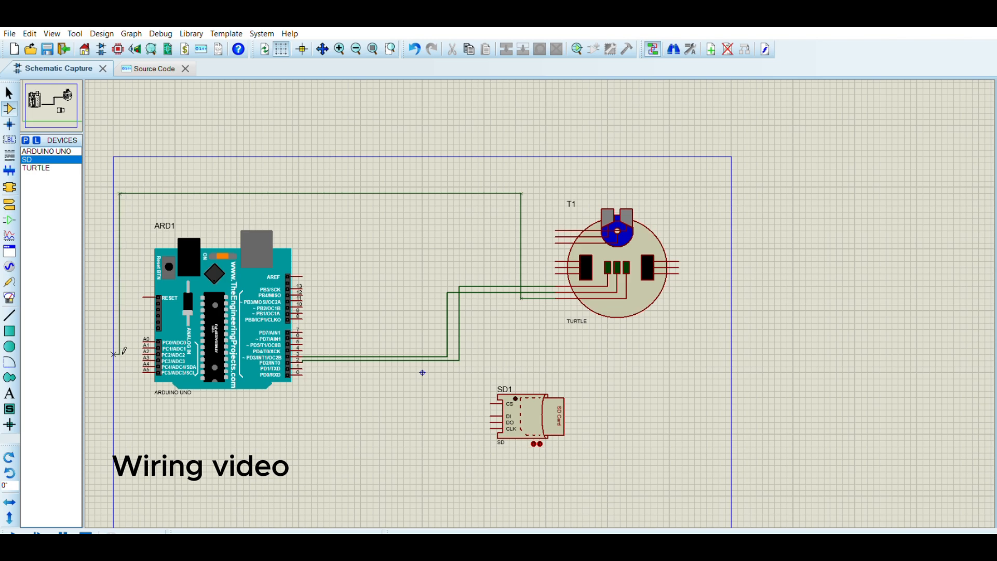
pyautogui.click(144, 359)
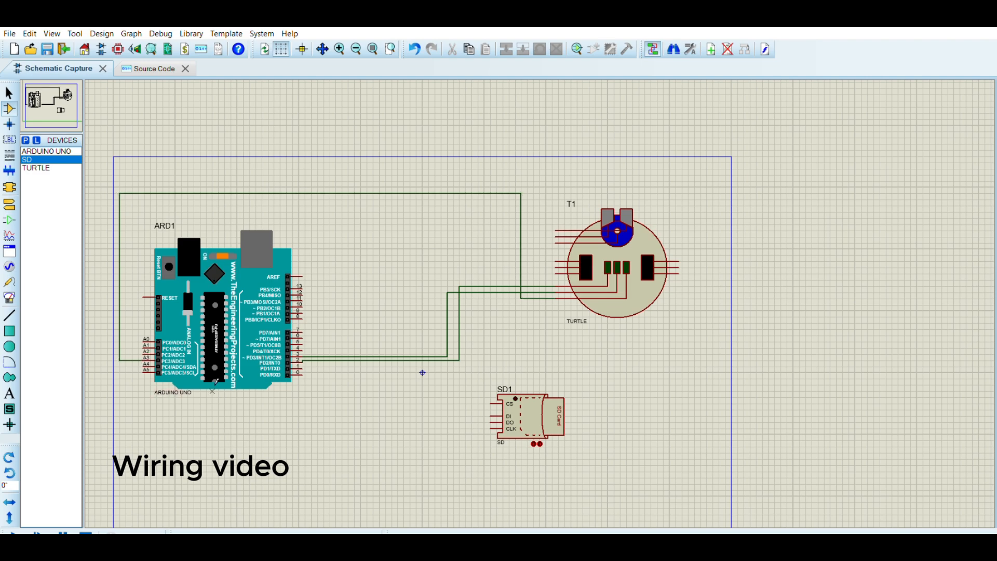
# Wire the turtle's uppermost left pin to Arduino digital pin 5 with one bend.
pyautogui.click(140, 64)
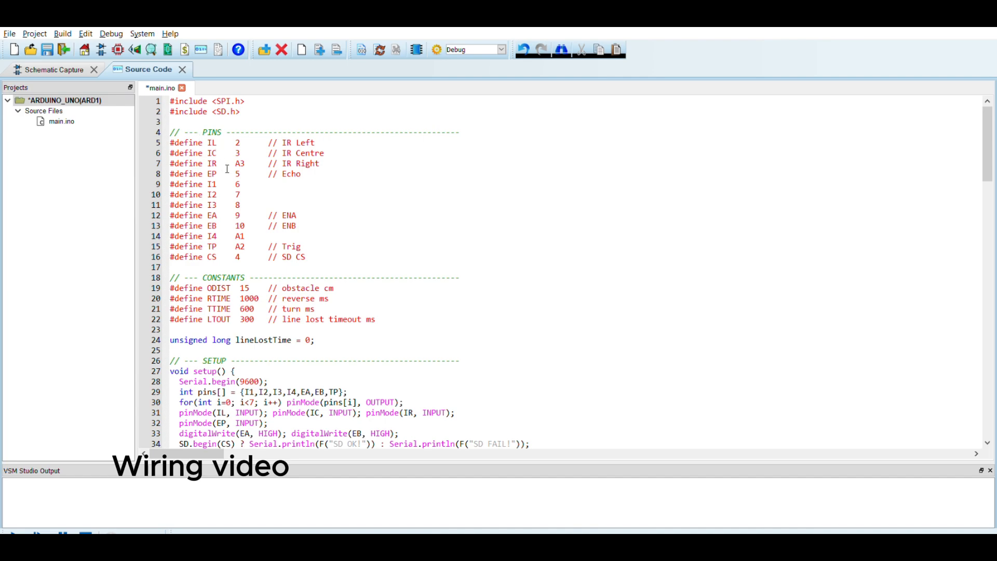
pyautogui.click(72, 59)
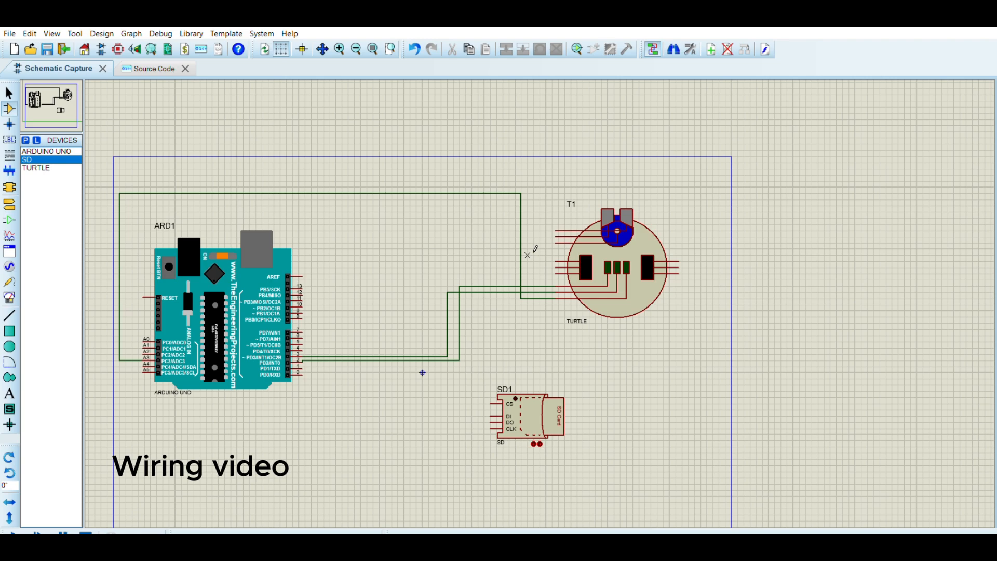
pyautogui.click(562, 235)
pyautogui.click(385, 237)
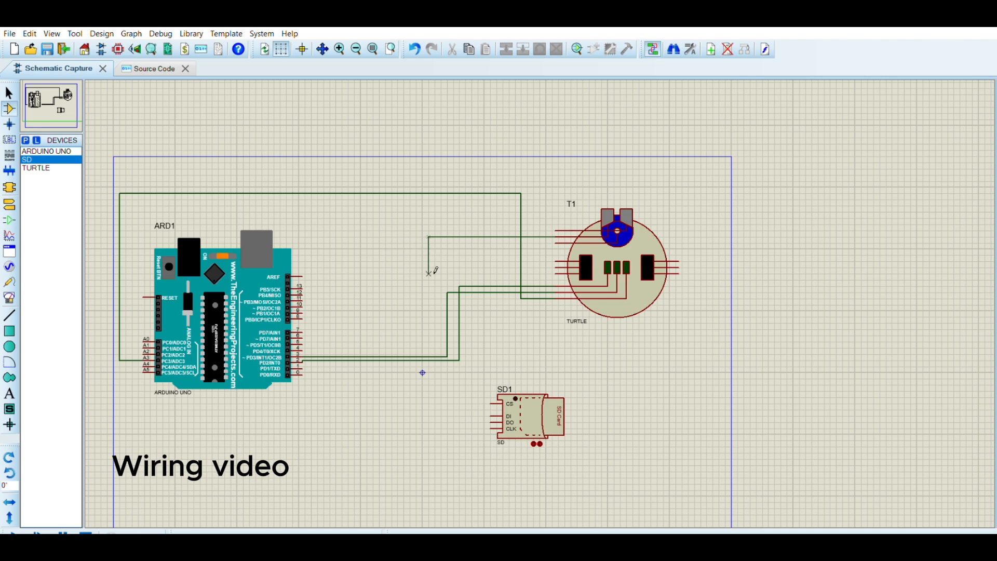
pyautogui.click(310, 342)
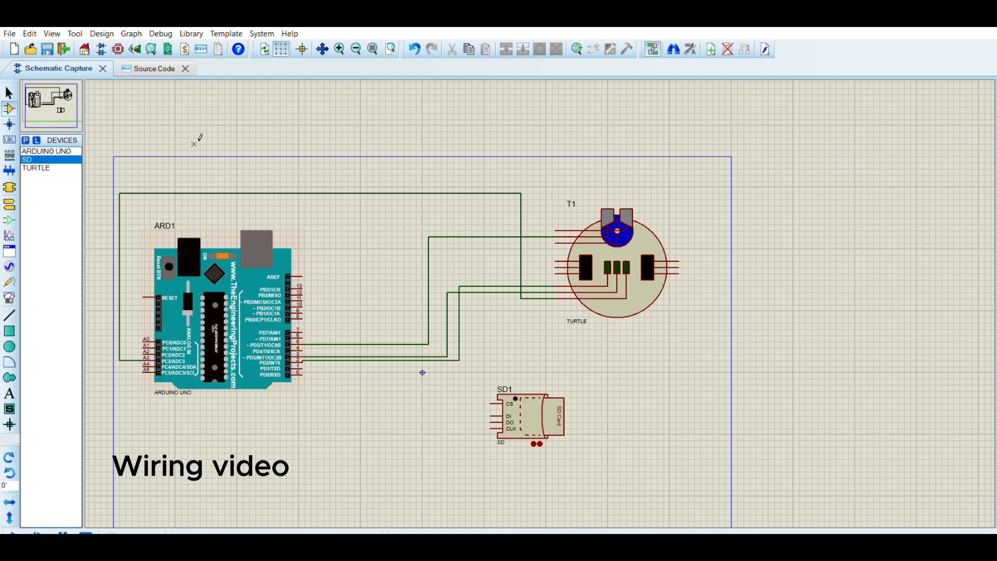
# Consult the sketch again and wire a middle turtle pin to one of the upper Arduino digital pins.
pyautogui.click(157, 61)
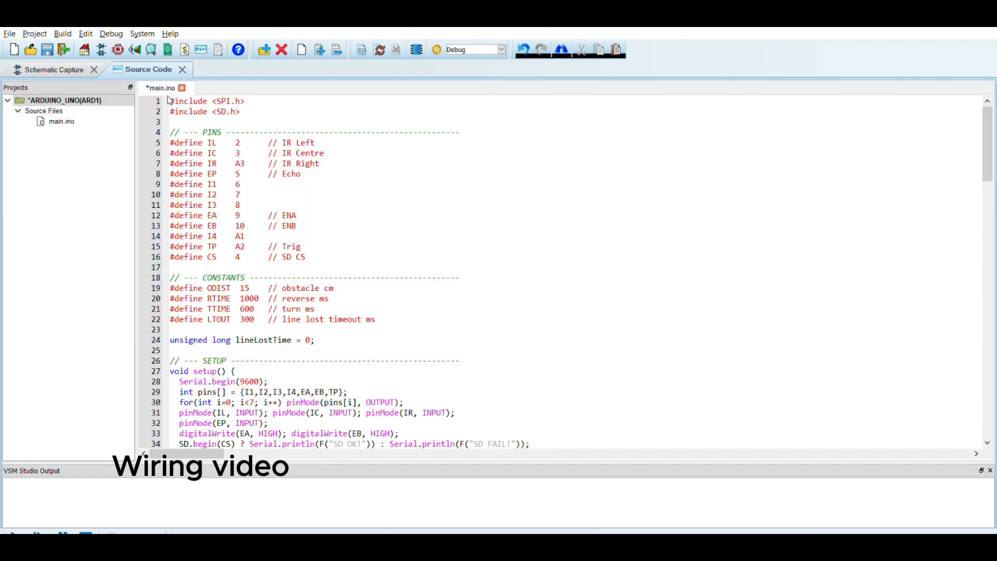
pyautogui.click(77, 58)
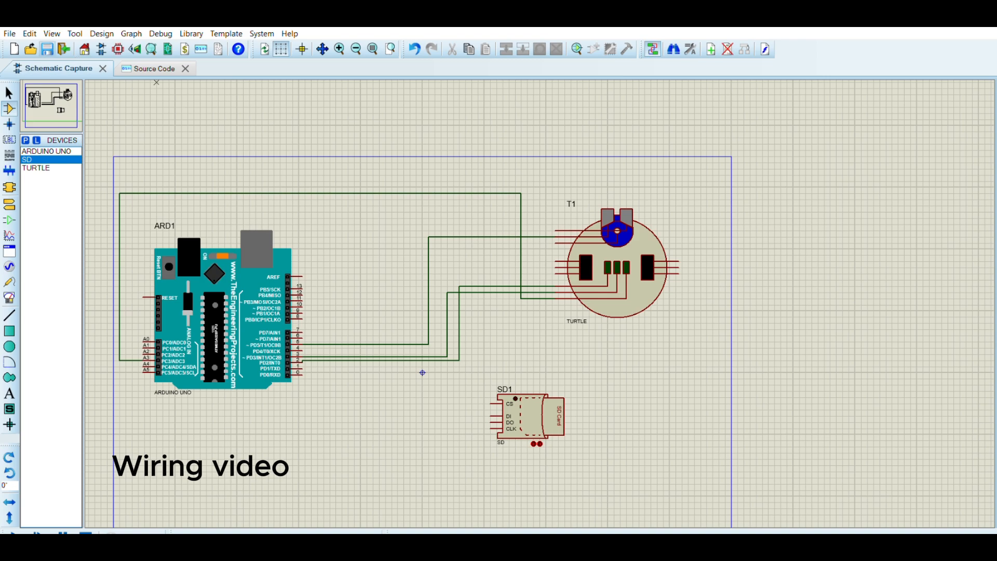
pyautogui.click(141, 56)
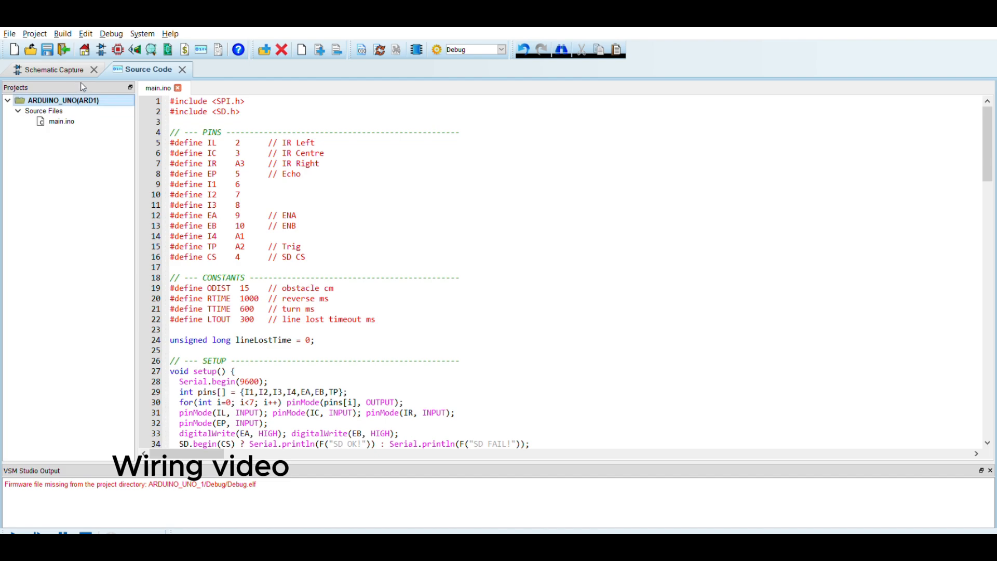
pyautogui.click(52, 69)
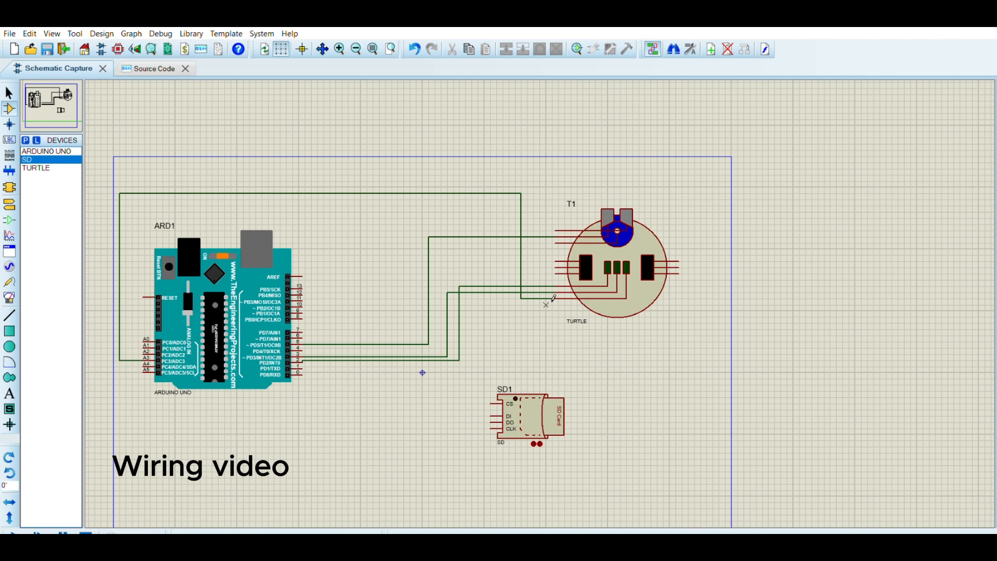
pyautogui.click(554, 273)
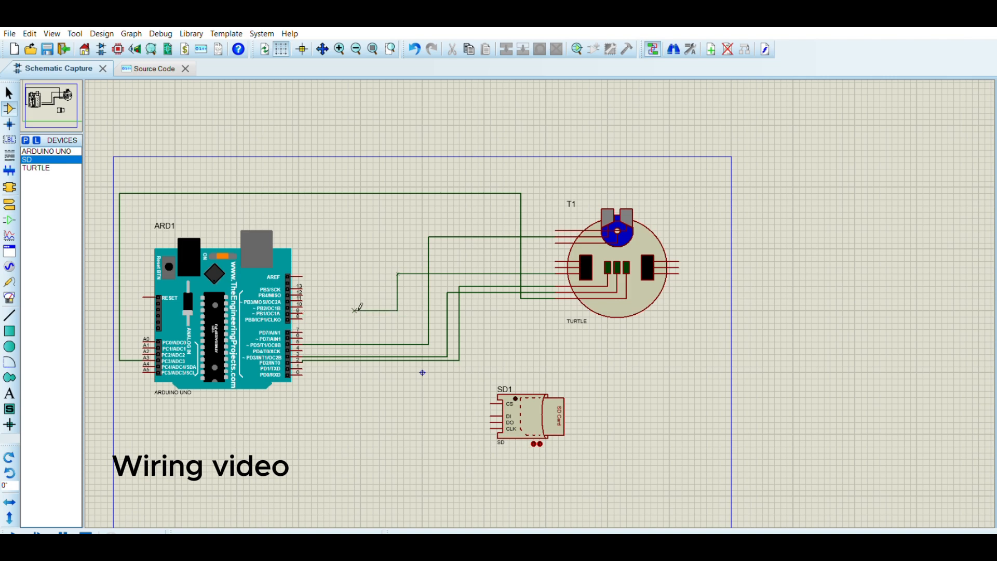
pyautogui.click(311, 309)
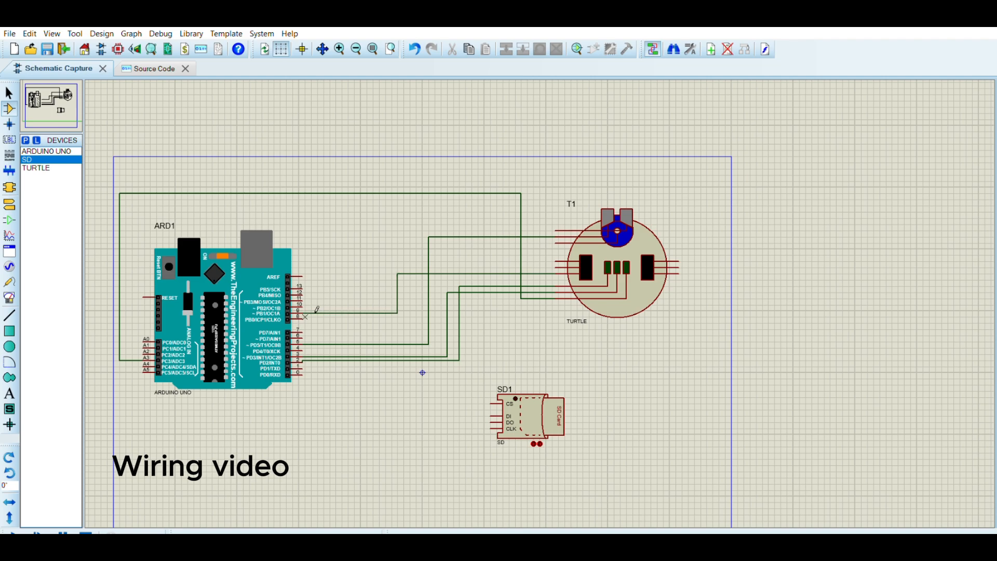
# Wire a right-side turtle pin below the robot and back to an upper Arduino digital pin.
pyautogui.click(139, 65)
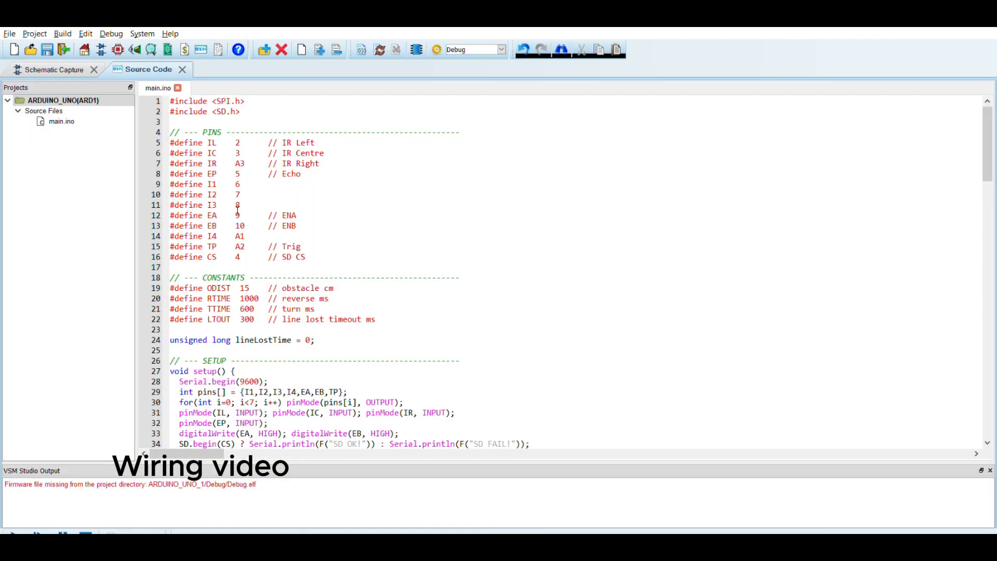
pyautogui.click(80, 68)
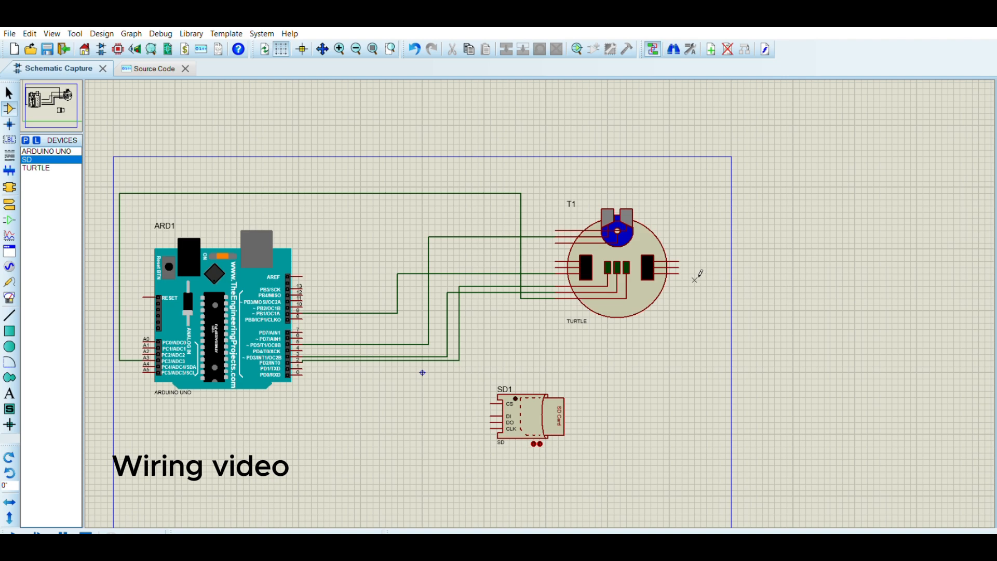
pyautogui.click(679, 273)
pyautogui.click(682, 354)
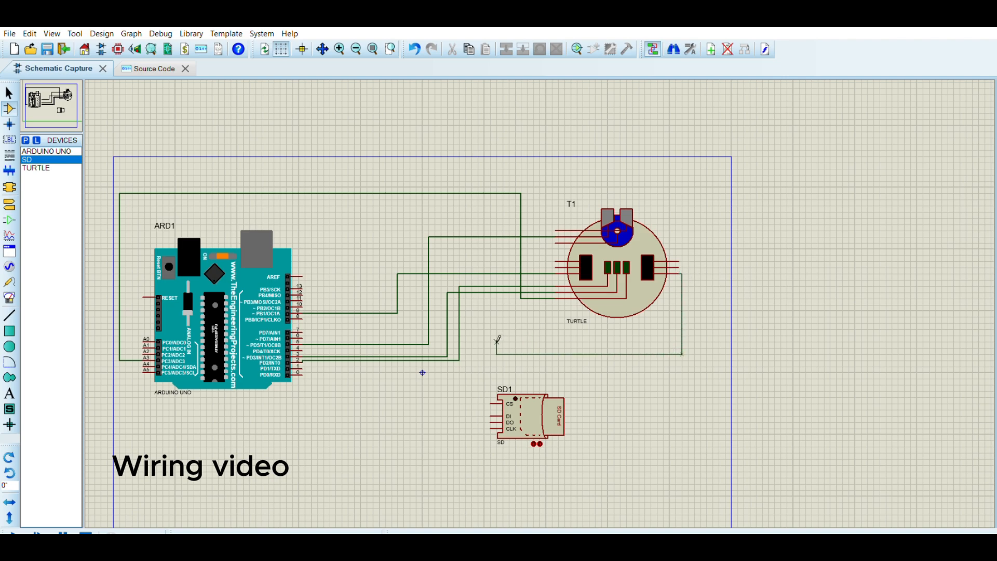
pyautogui.click(522, 354)
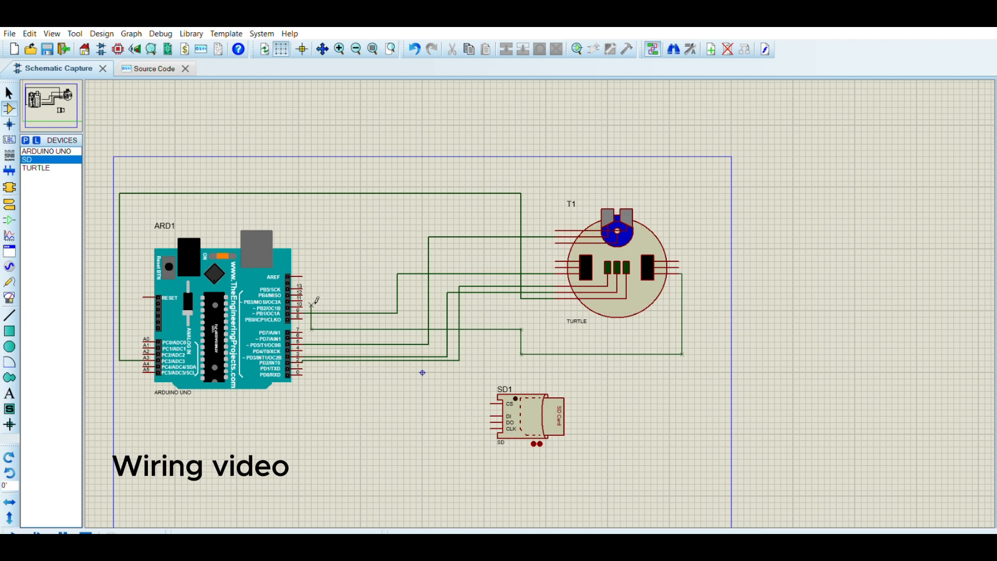
pyautogui.click(310, 304)
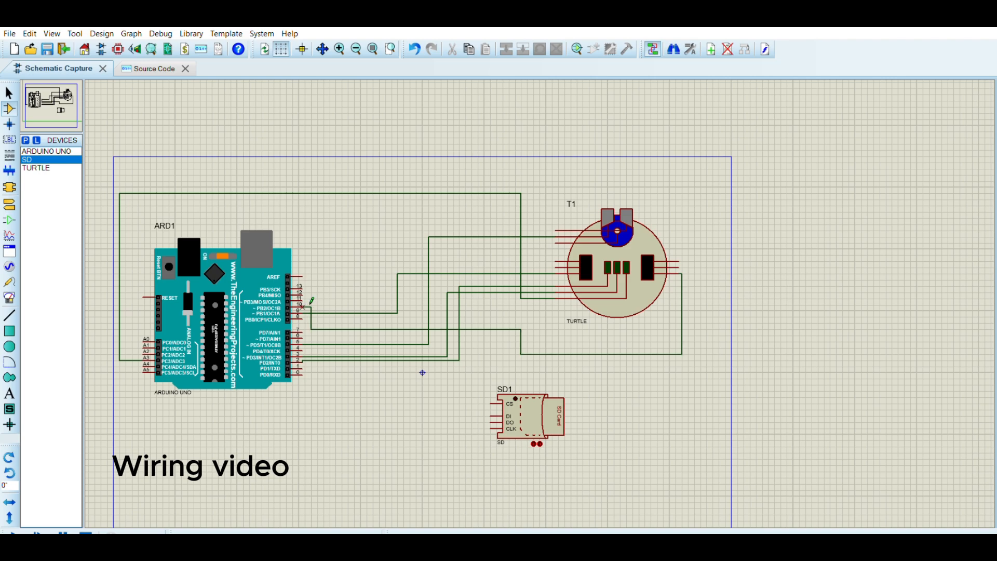
# Wire the remaining top-left turtle pin over the sheet to an Arduino analog pin, then recheck the sketch's pin list.
pyautogui.click(157, 67)
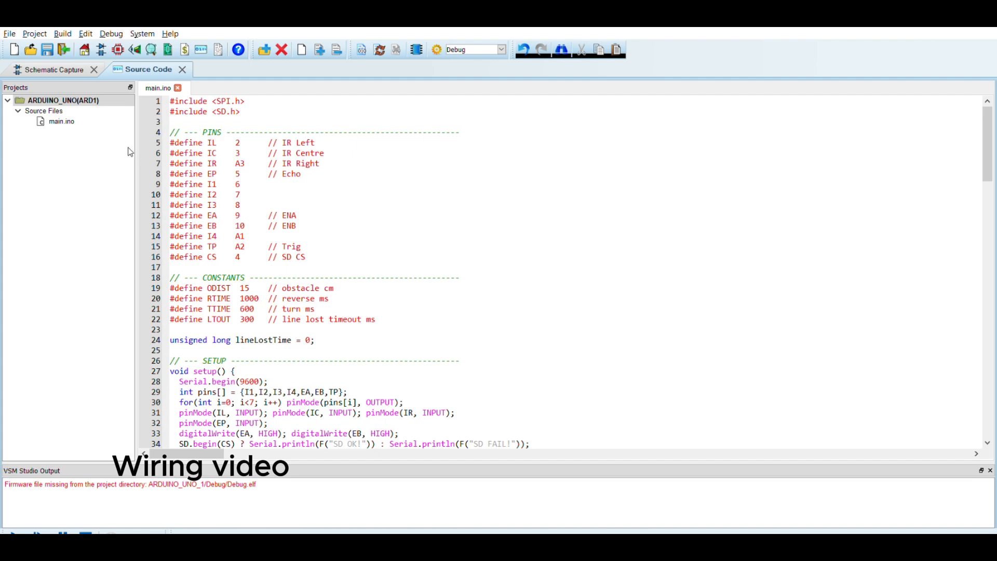
pyautogui.click(58, 67)
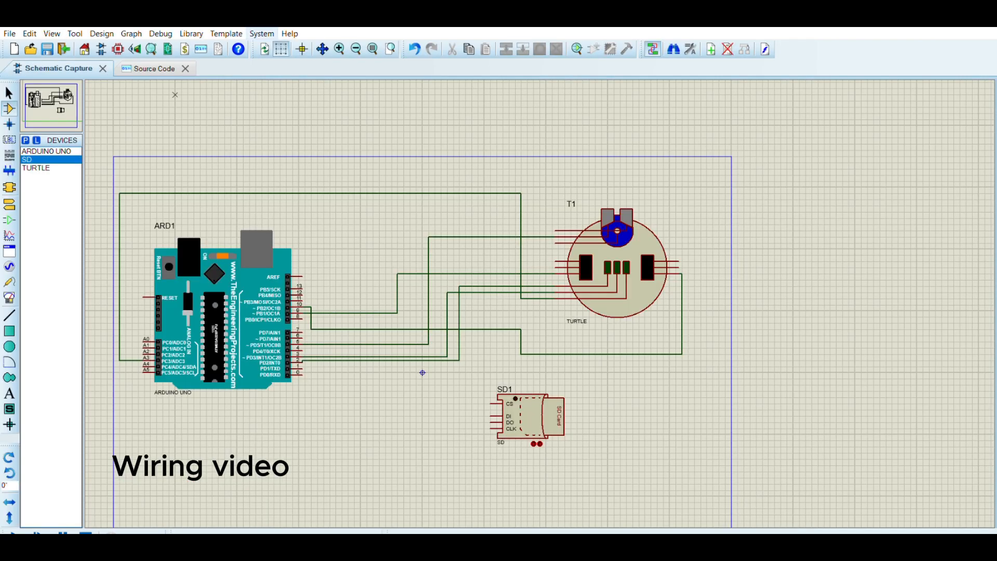
pyautogui.click(556, 229)
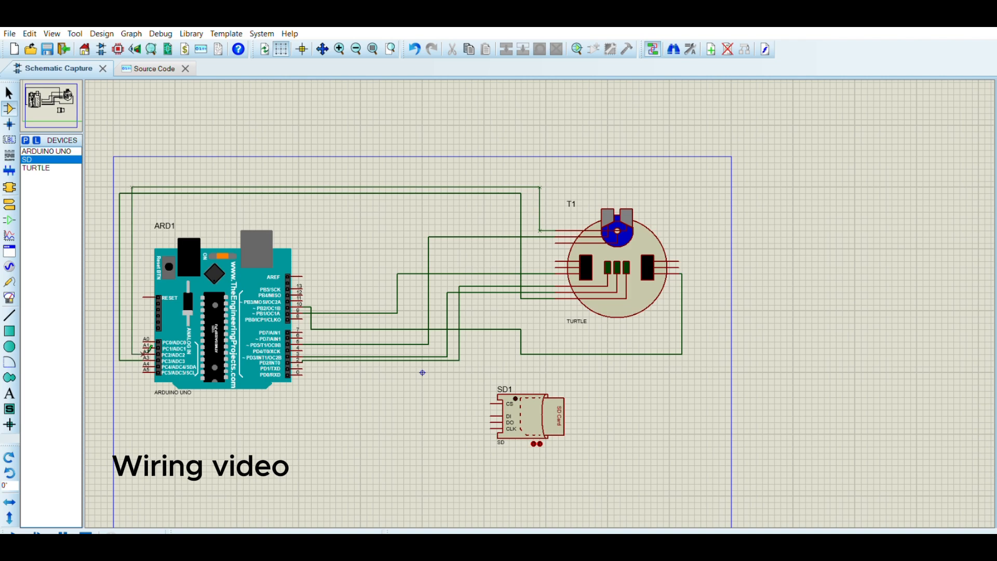
pyautogui.click(147, 349)
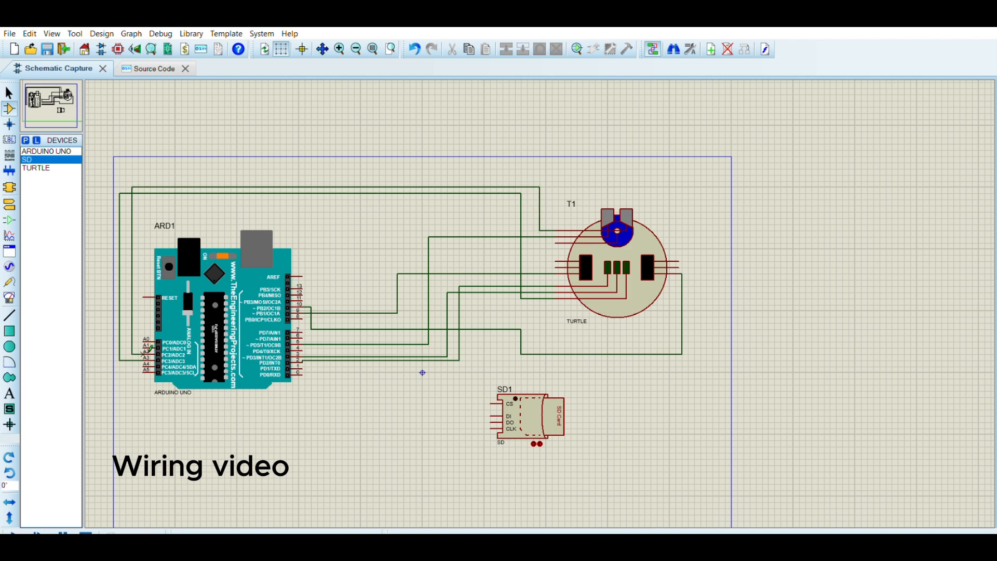
pyautogui.click(140, 64)
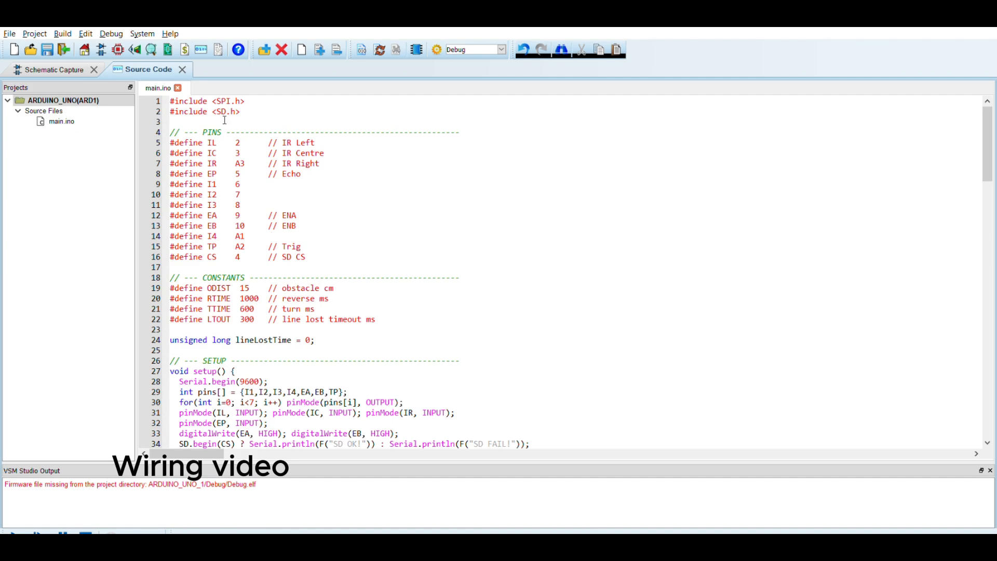
pyautogui.click(81, 65)
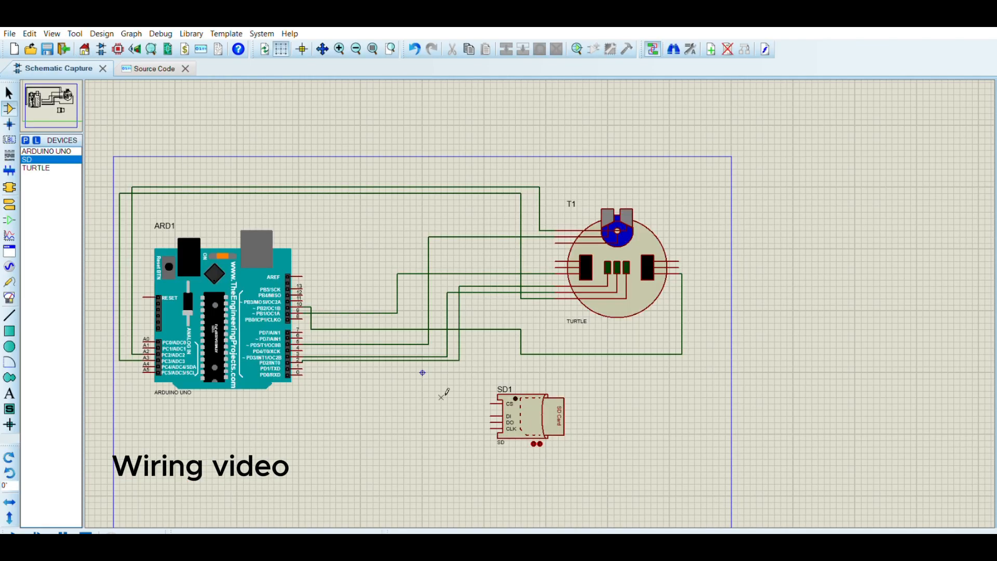
# Wire the SD module's CS pin to Arduino digital pin 4, then recheck the sketch's pin definitions.
pyautogui.click(490, 403)
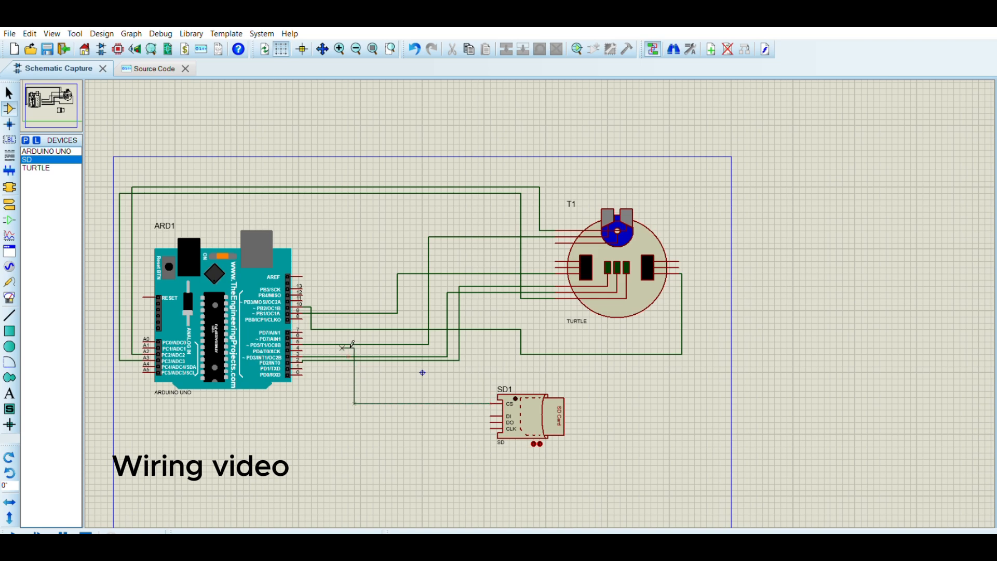
pyautogui.click(311, 346)
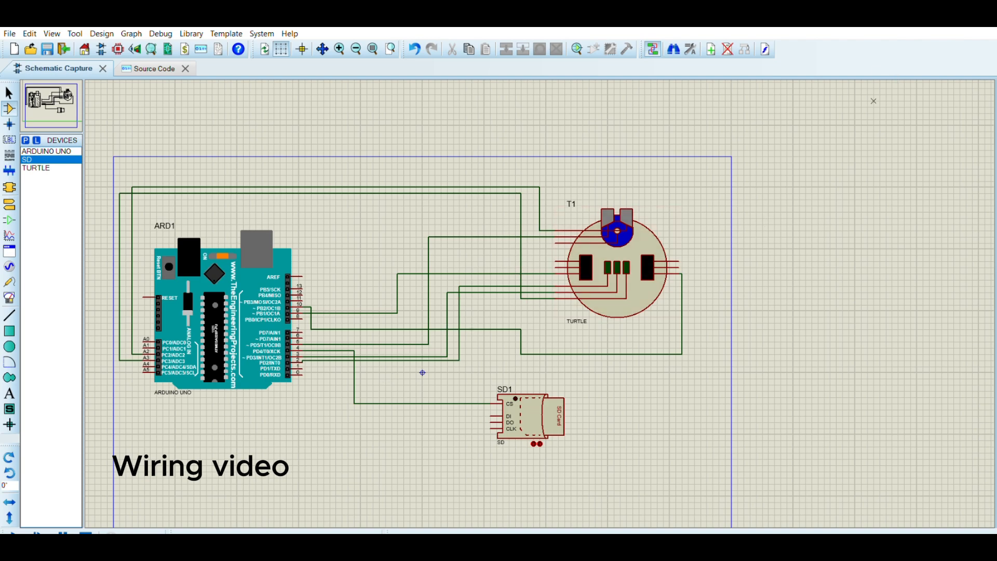
pyautogui.click(147, 69)
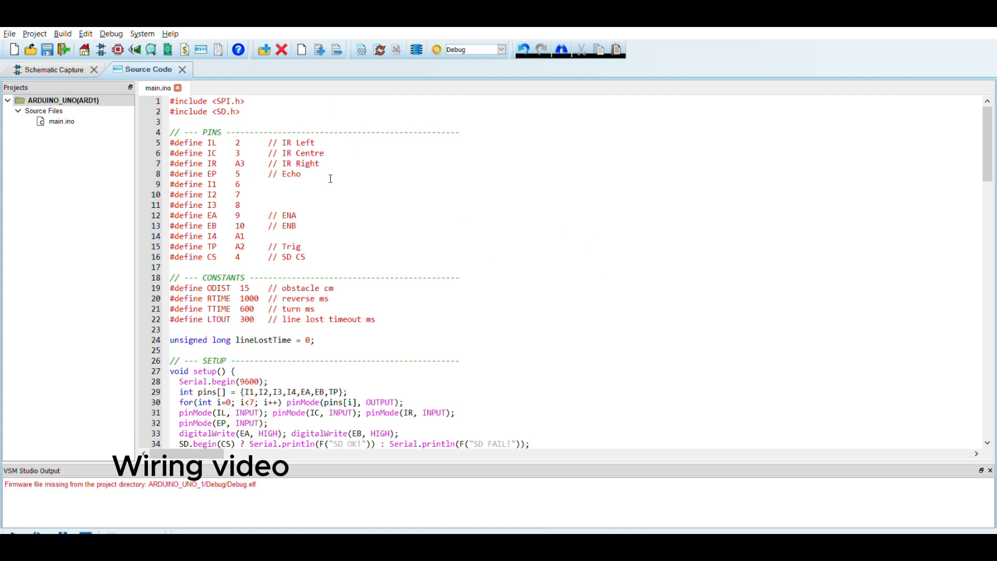
pyautogui.click(48, 61)
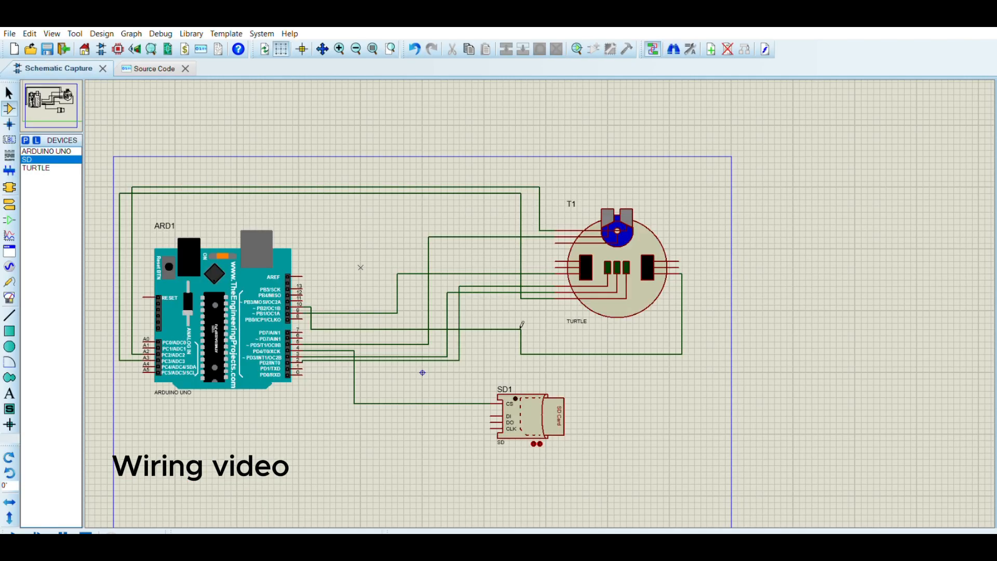
# Wire a left-side turtle pin across to a lower Arduino digital pin with two bends, then consult the sketch again.
pyautogui.click(564, 259)
pyautogui.click(354, 261)
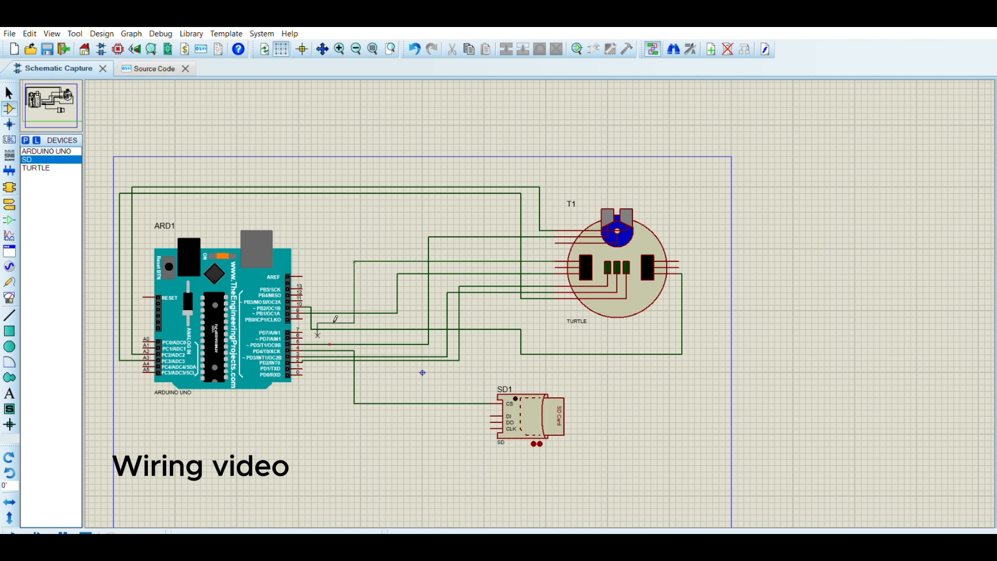
pyautogui.click(302, 330)
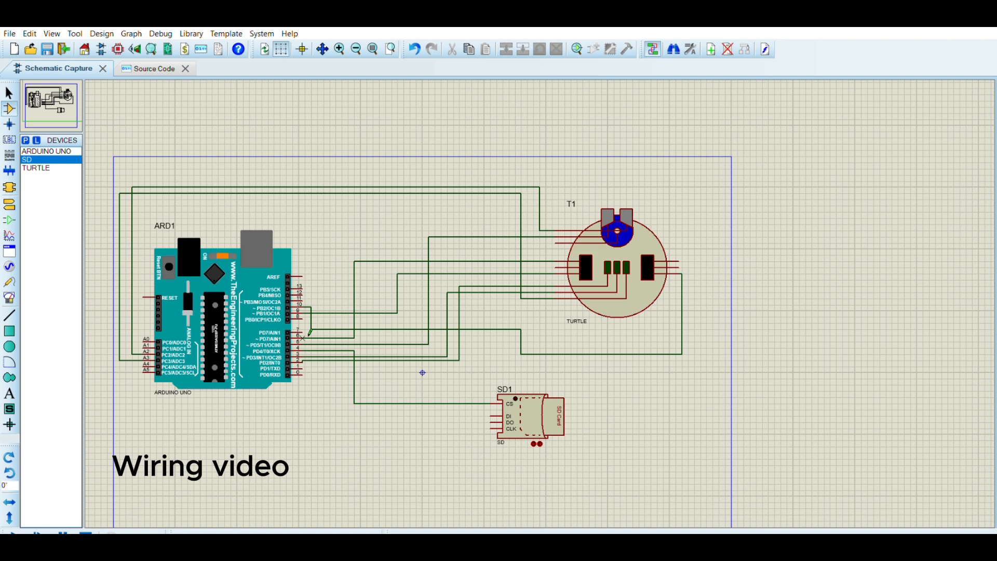
pyautogui.click(154, 64)
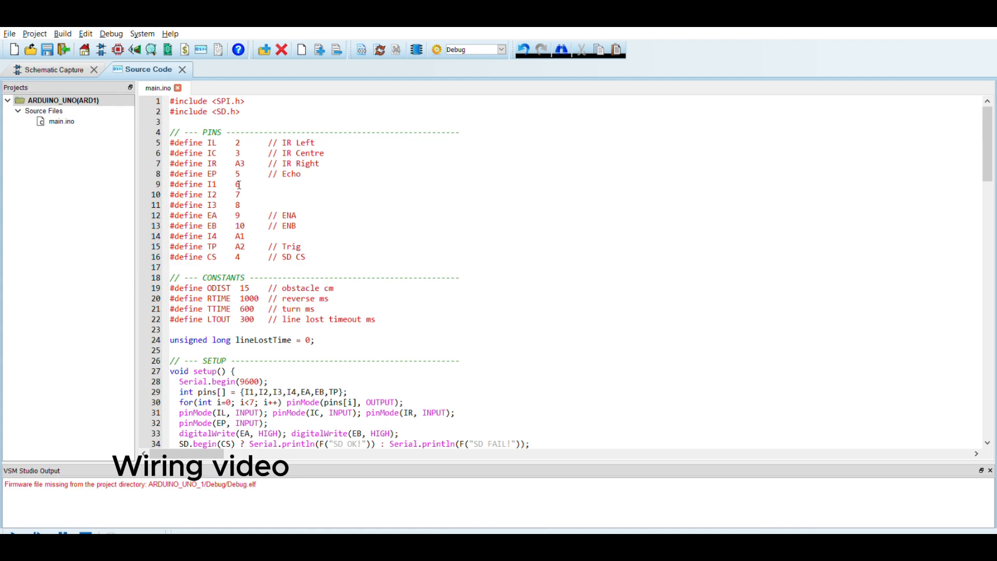
pyautogui.click(65, 68)
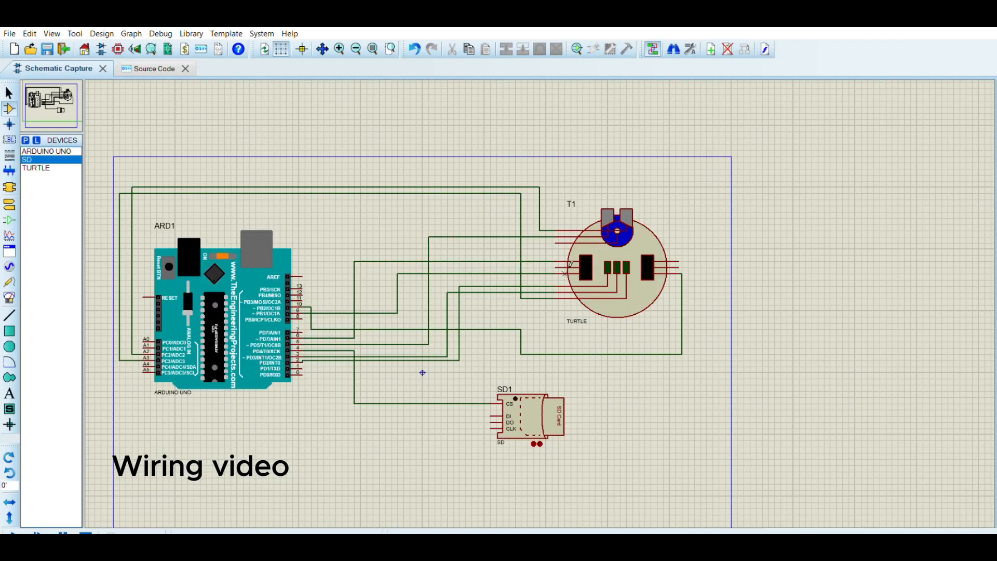
# Wire the next left-side turtle pin to another lower Arduino digital pin, then recheck the sketch.
pyautogui.click(559, 268)
pyautogui.click(563, 266)
pyautogui.click(380, 267)
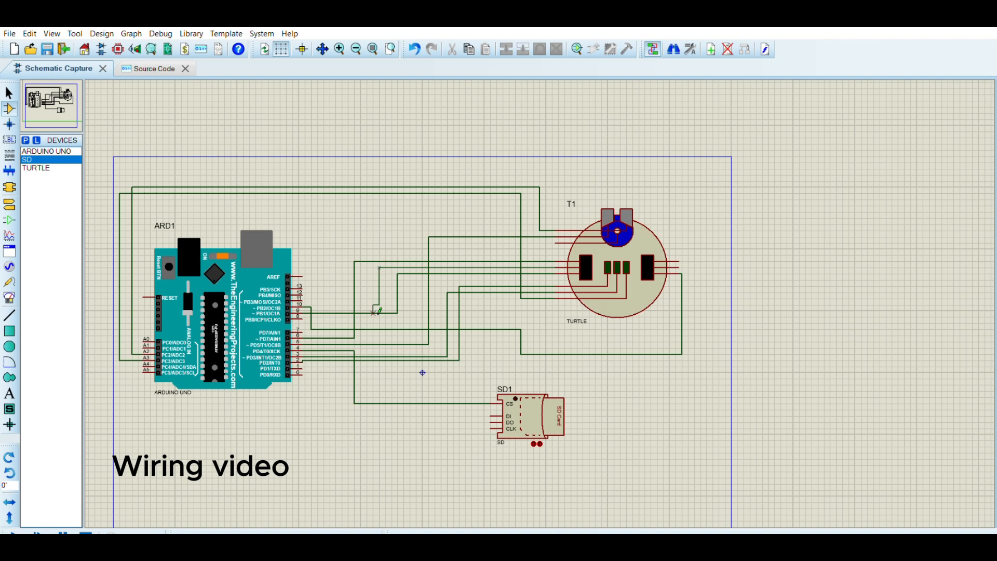
pyautogui.click(335, 267)
pyautogui.click(310, 327)
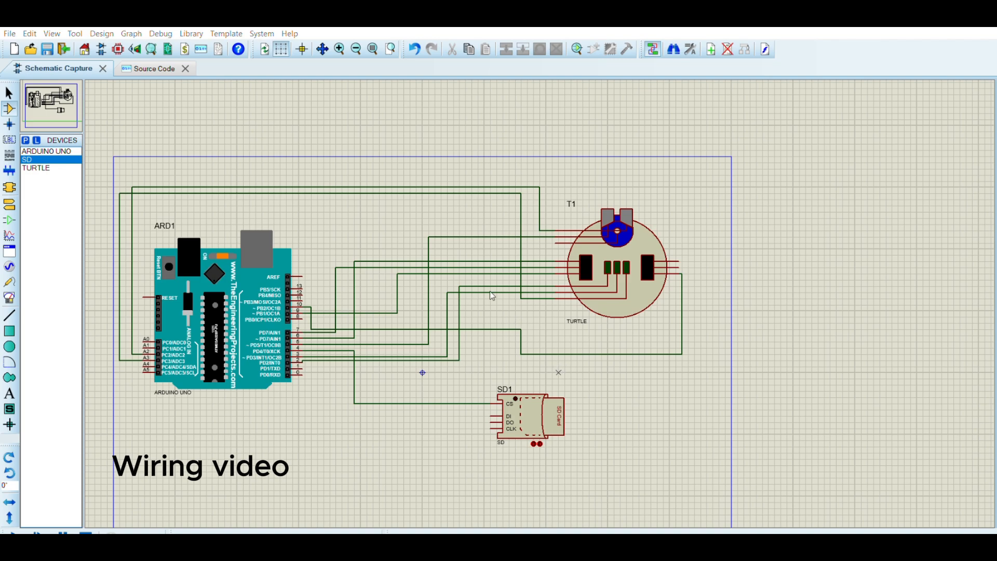
pyautogui.click(154, 67)
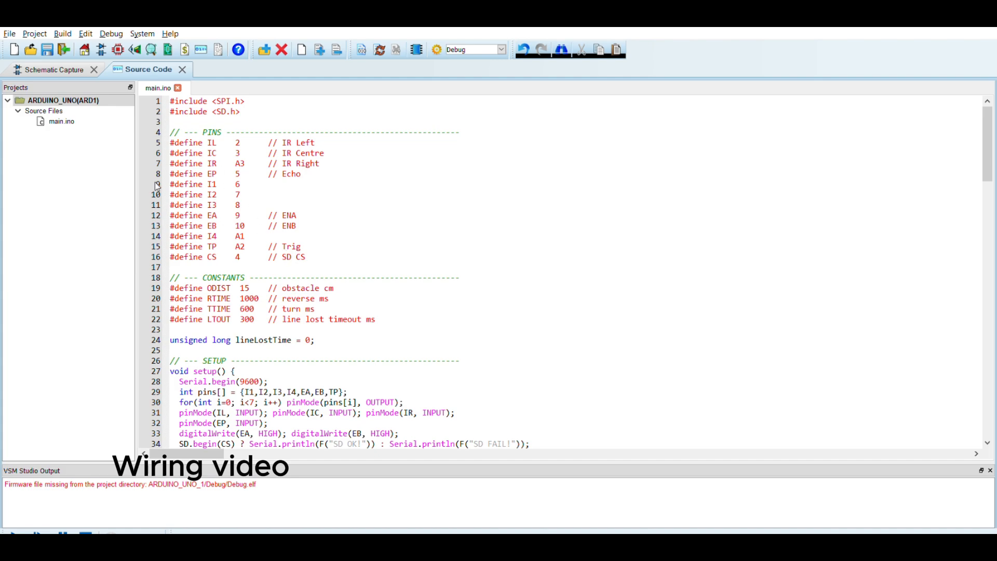
pyautogui.click(62, 61)
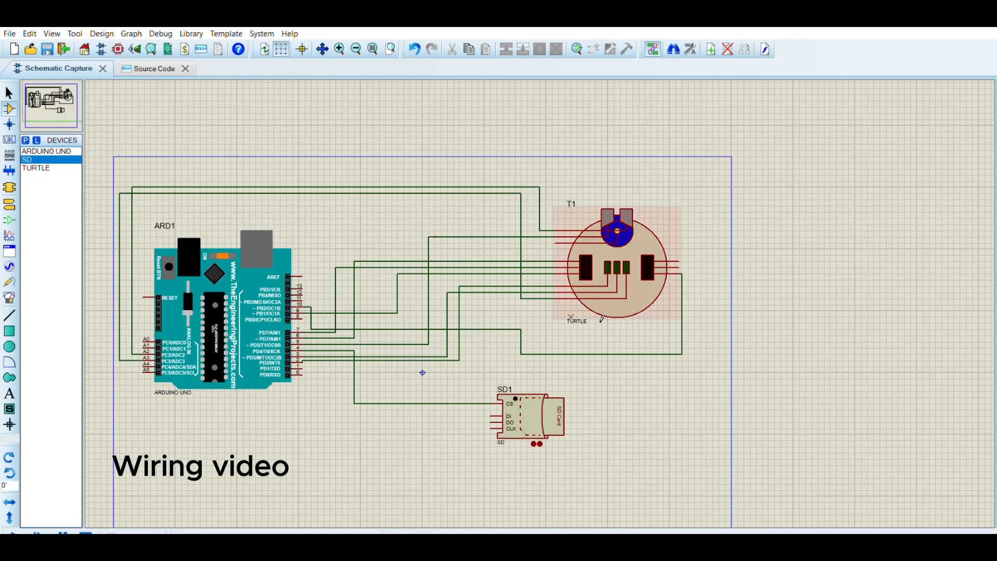
# Wire a right-side turtle pin up over the sheet and around to an Arduino analog pin.
pyautogui.click(680, 267)
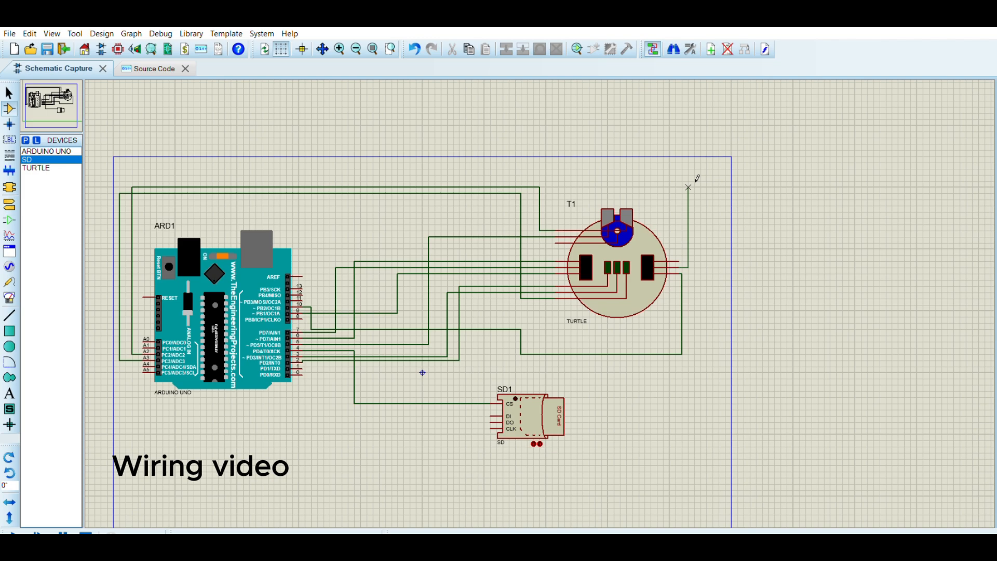
pyautogui.scroll(-4, 697, 178)
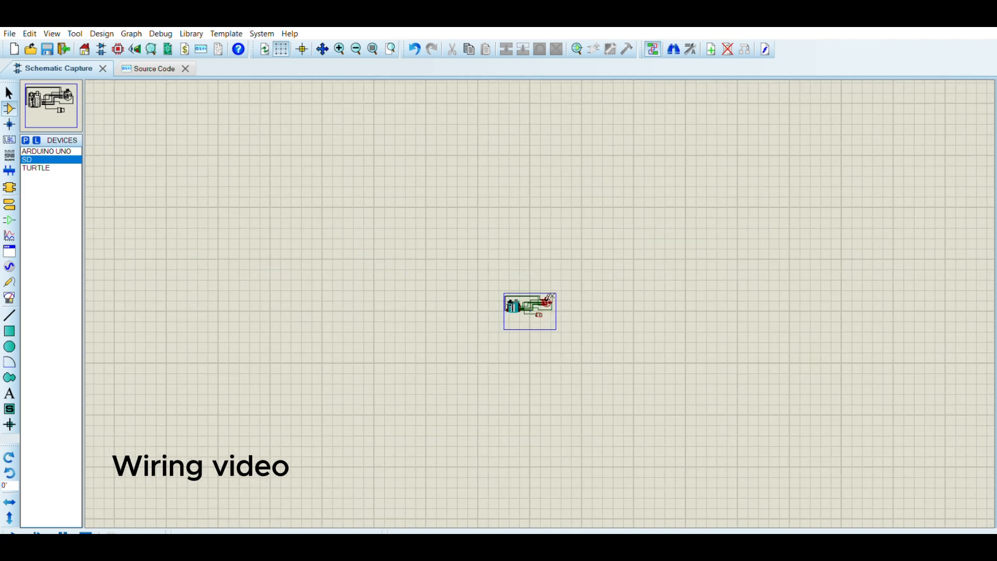
pyautogui.scroll(2, 547, 297)
pyautogui.scroll(3, 548, 297)
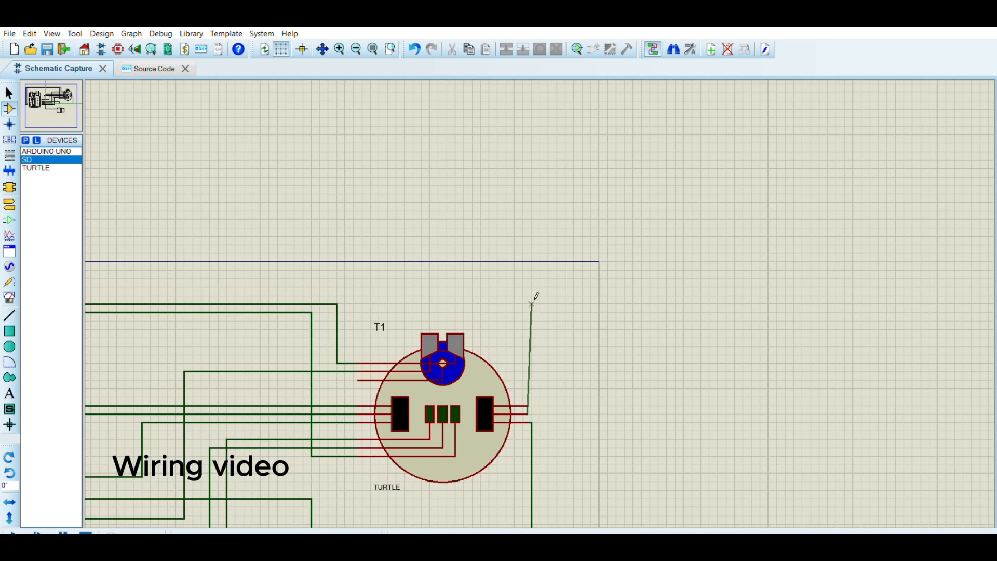
pyautogui.scroll(-1, 534, 299)
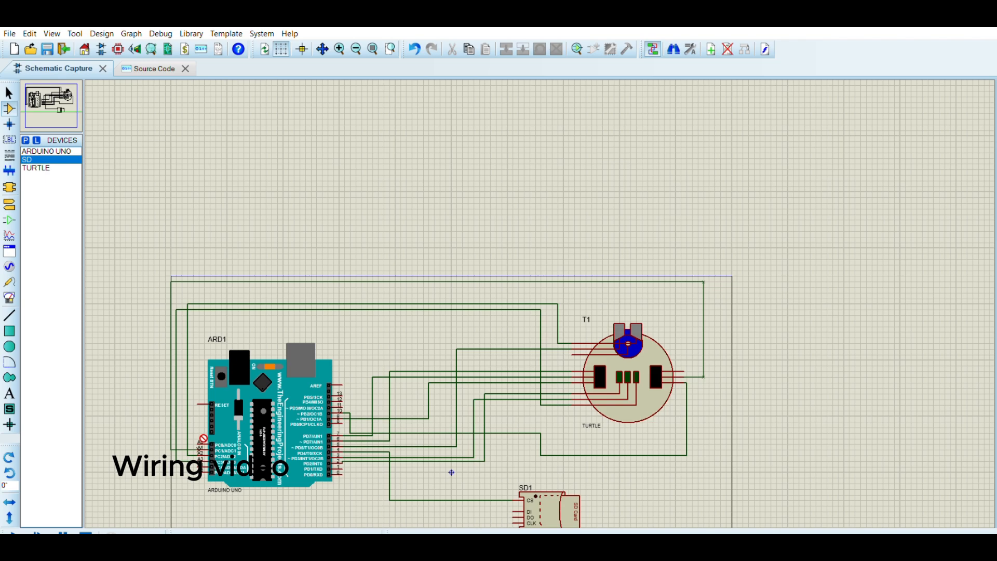
pyautogui.click(201, 443)
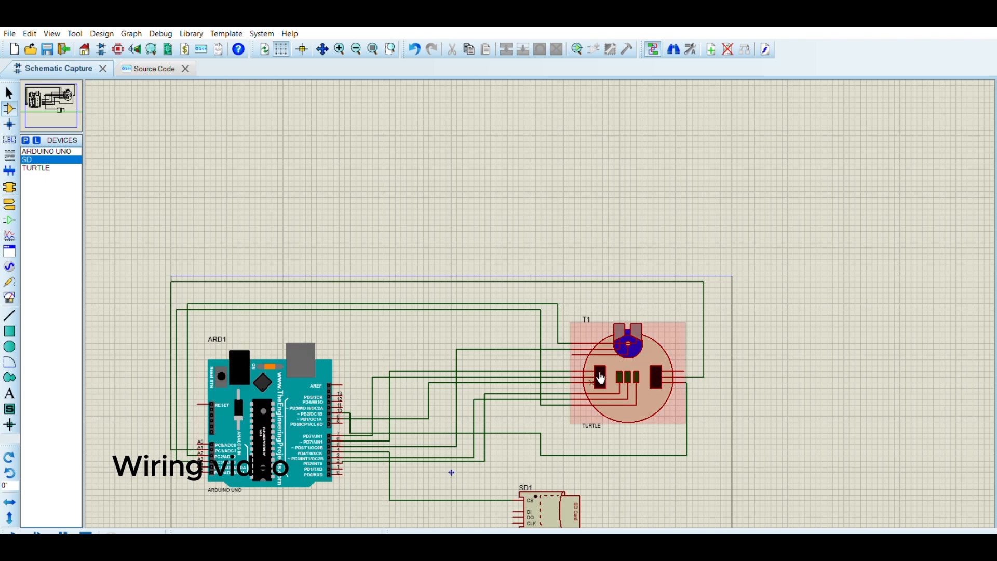
# Wire another right-side turtle pin over the top to an upper Arduino digital pin.
pyautogui.click(693, 366)
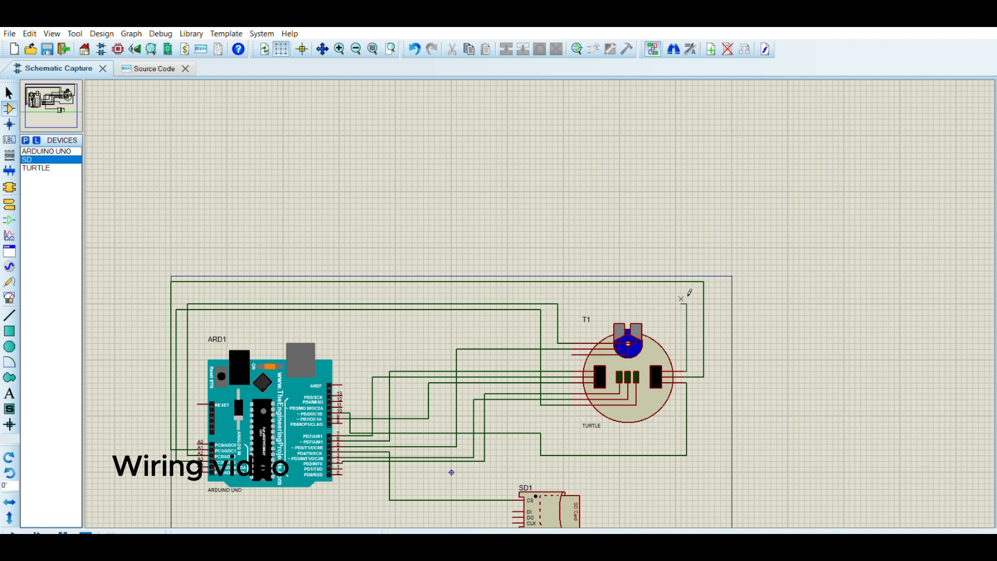
pyautogui.click(686, 293)
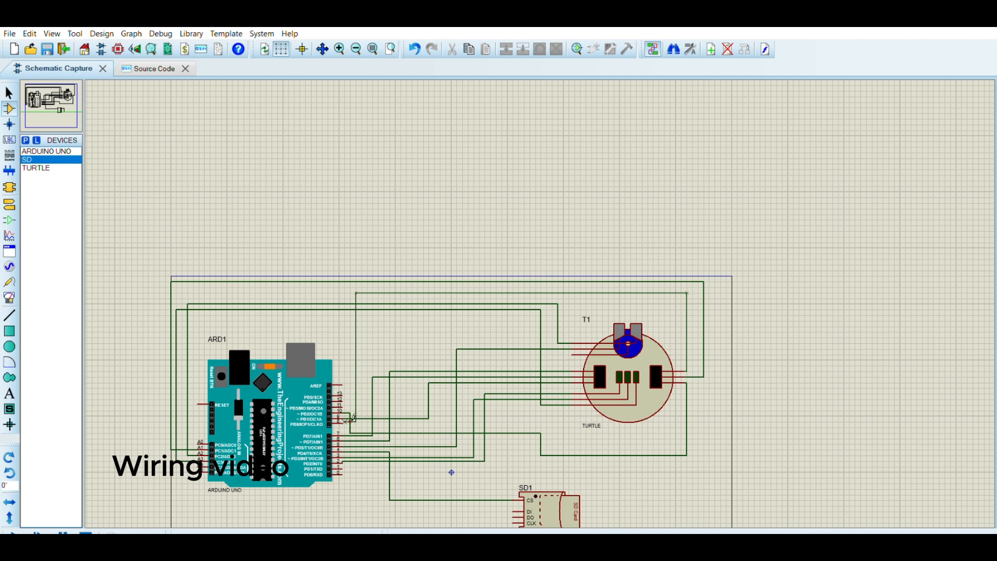
pyautogui.click(350, 417)
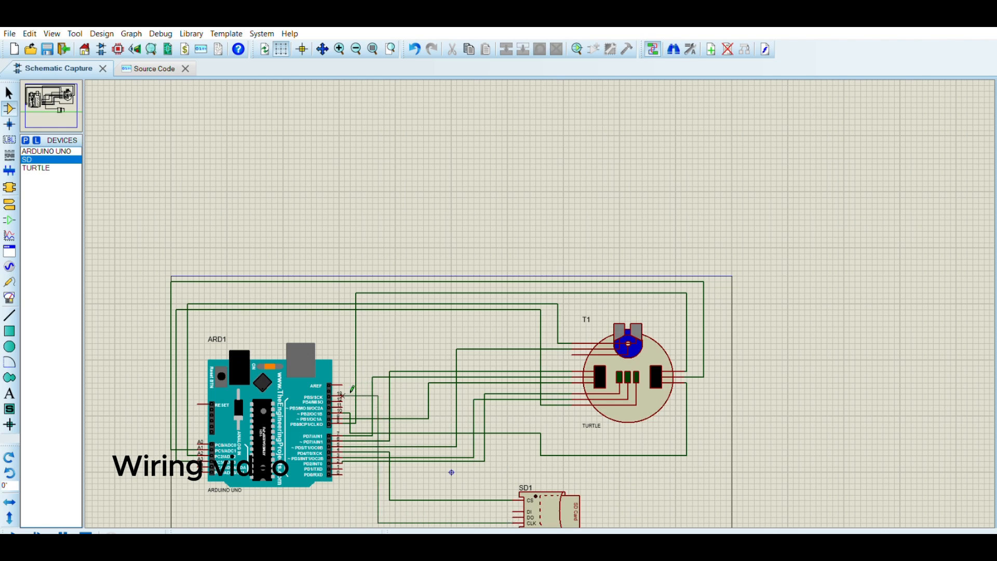
# Wire the SD module's CLK, DO and DI pins to the Arduino's upper SPI digital pins.
pyautogui.click(342, 394)
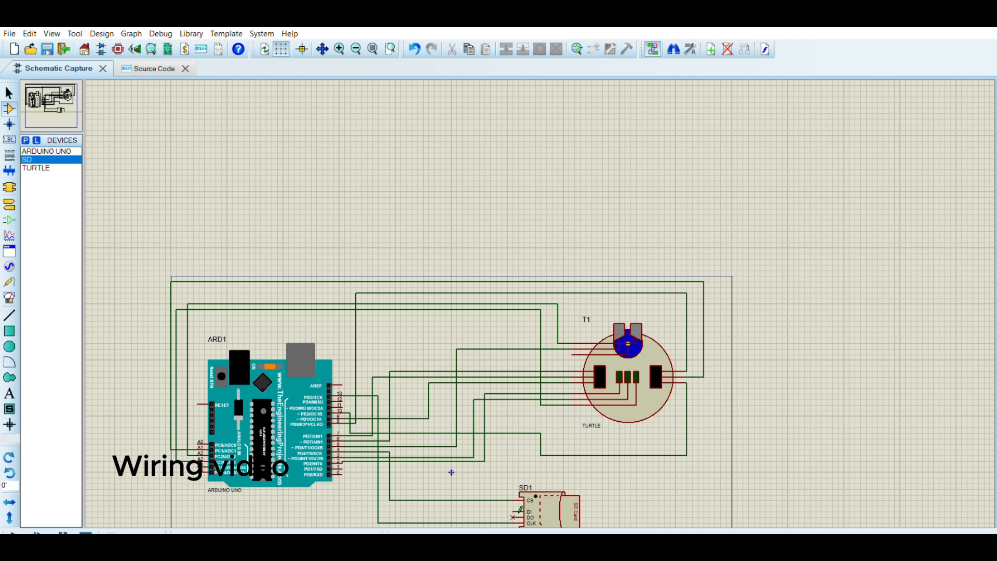
pyautogui.click(516, 515)
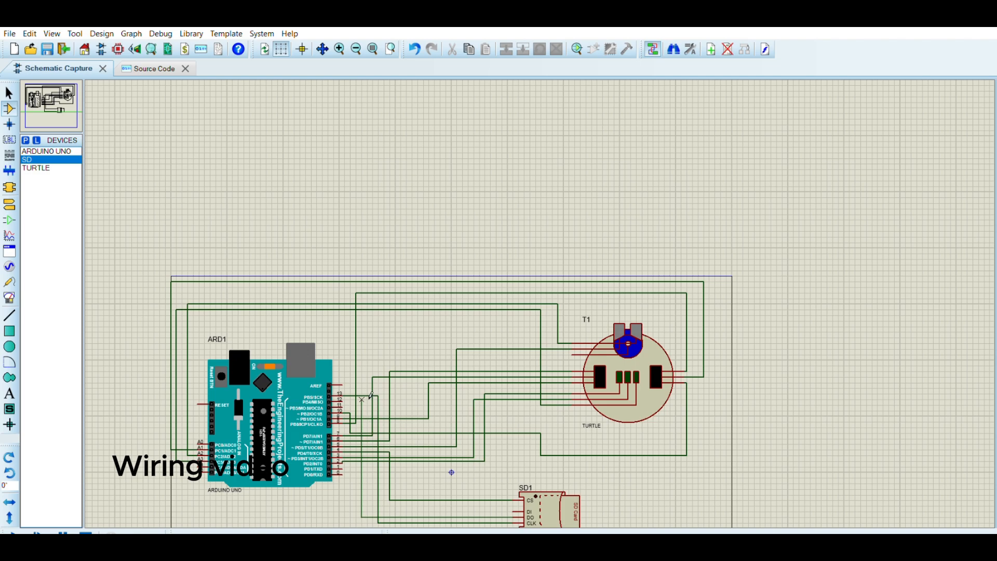
pyautogui.click(350, 396)
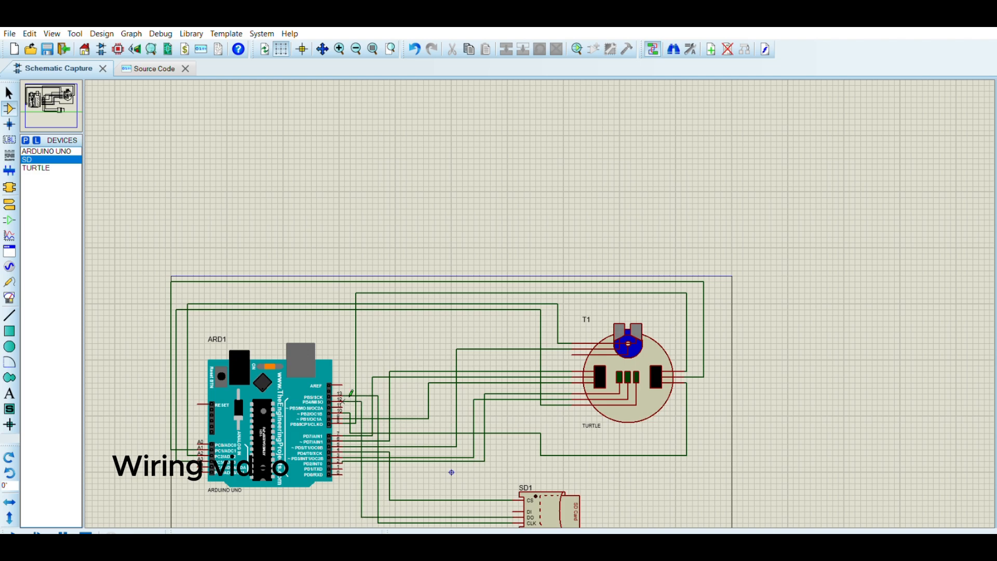
pyautogui.click(514, 510)
pyautogui.click(370, 510)
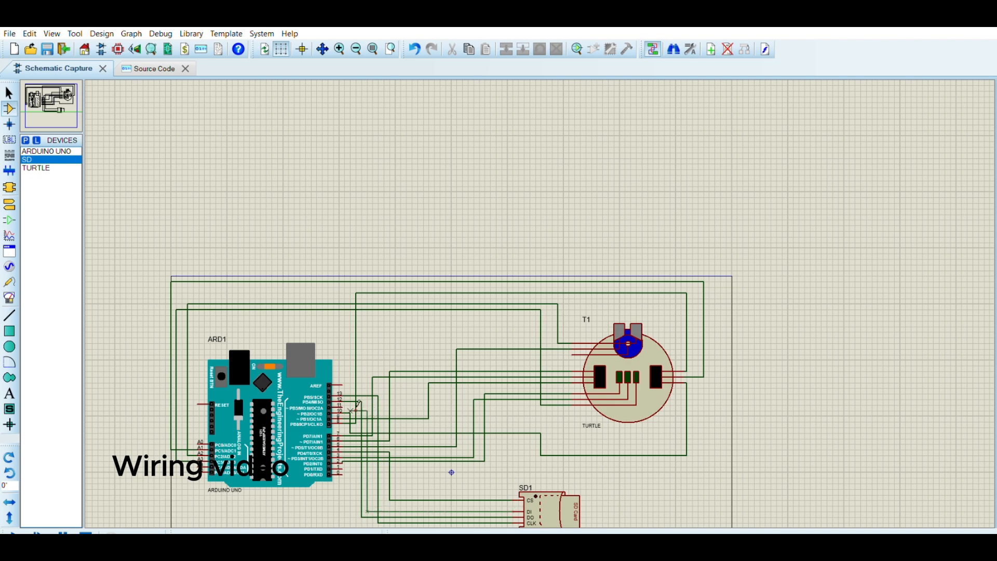
pyautogui.click(349, 403)
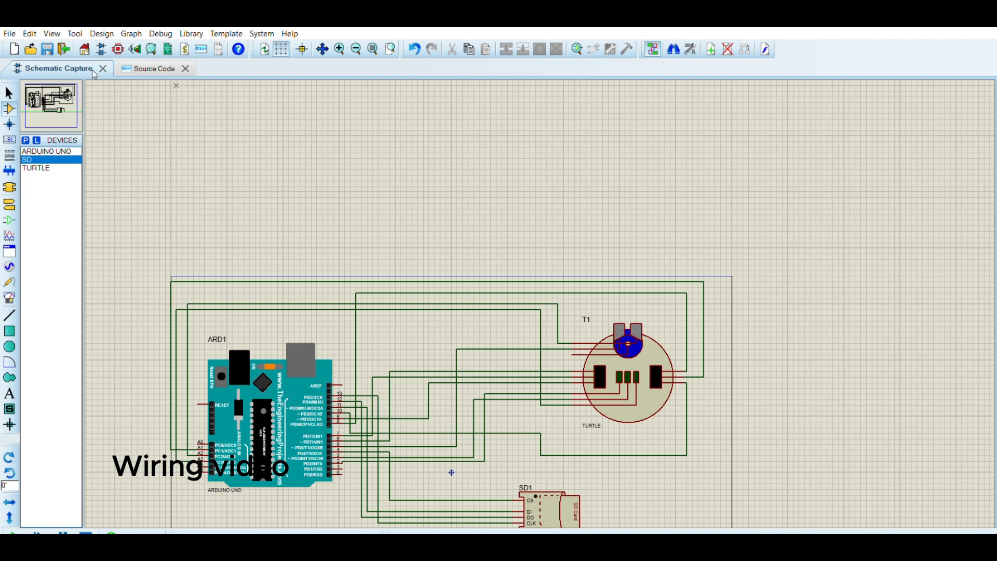
# Review the sketch's source code through to the main loop.
pyautogui.click(155, 68)
pyautogui.scroll(-12, 211, 147)
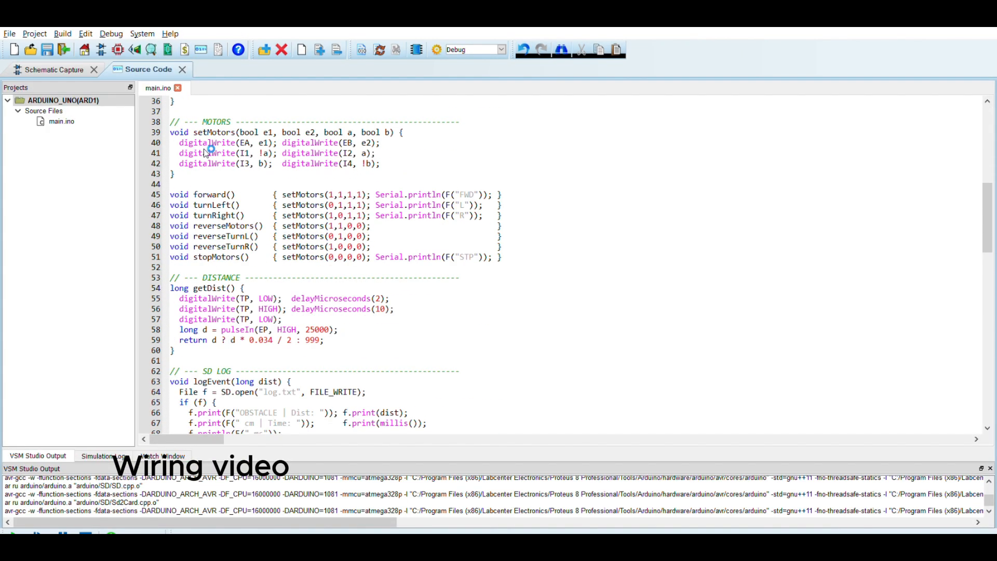
pyautogui.scroll(-20, 227, 319)
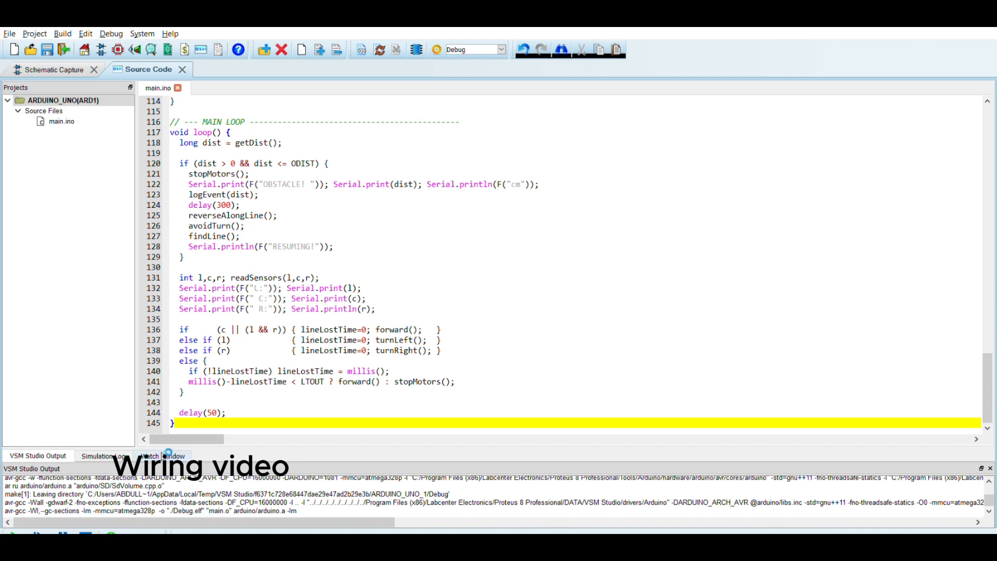
pyautogui.click(54, 65)
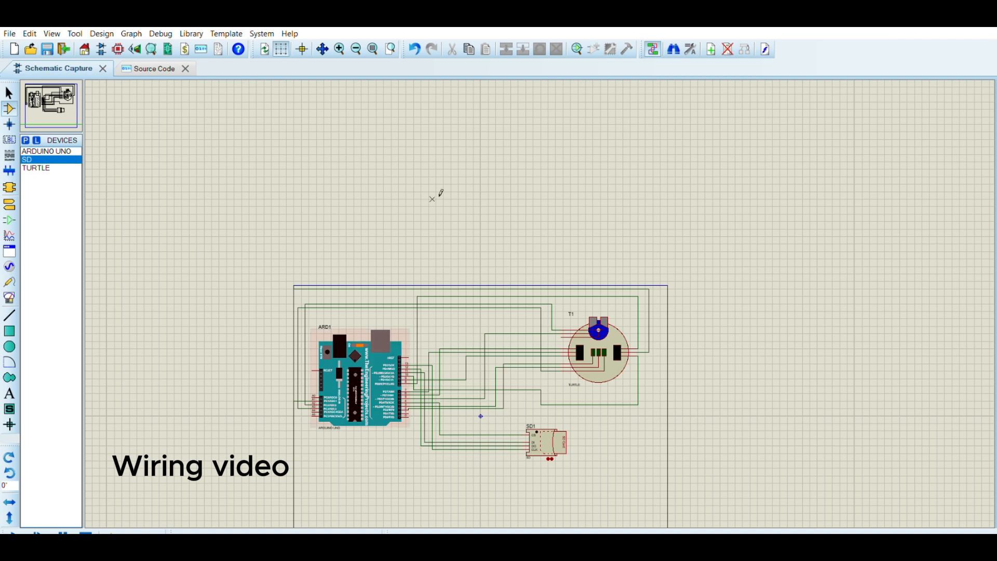
# Place a virtual terminal below the SD module and wire its RXD pin to the Arduino's TX pin.
pyautogui.click(340, 46)
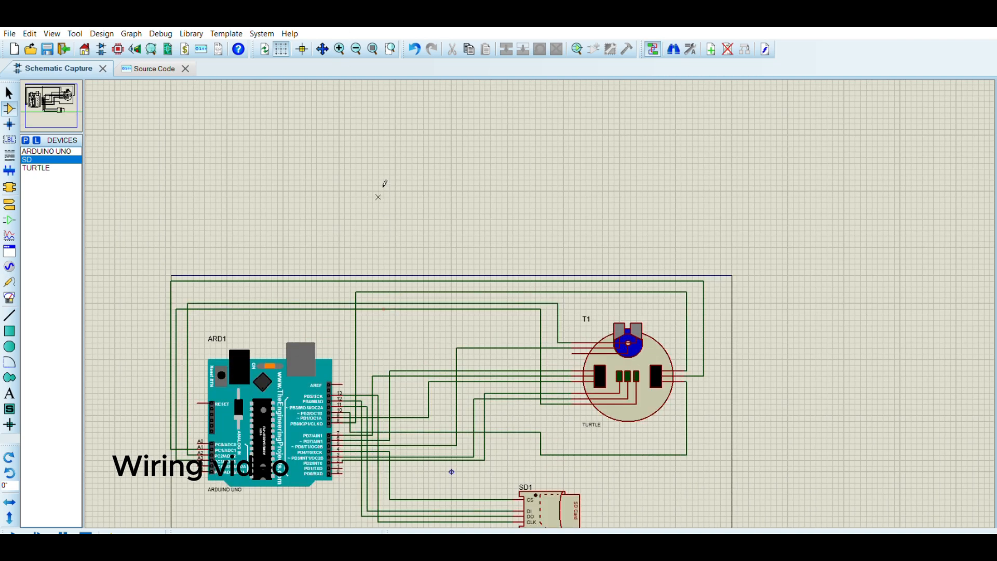
pyautogui.click(322, 49)
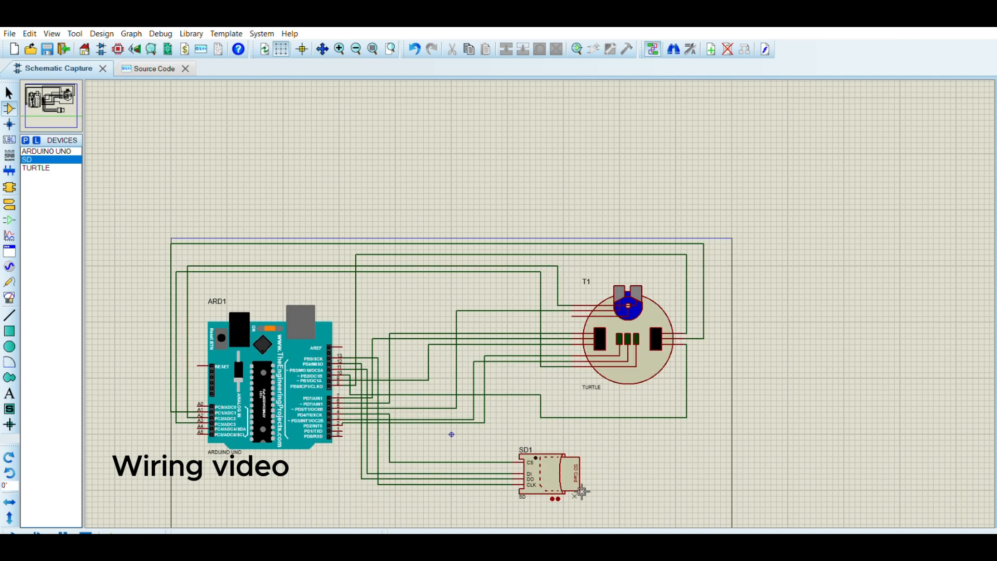
pyautogui.click(432, 446)
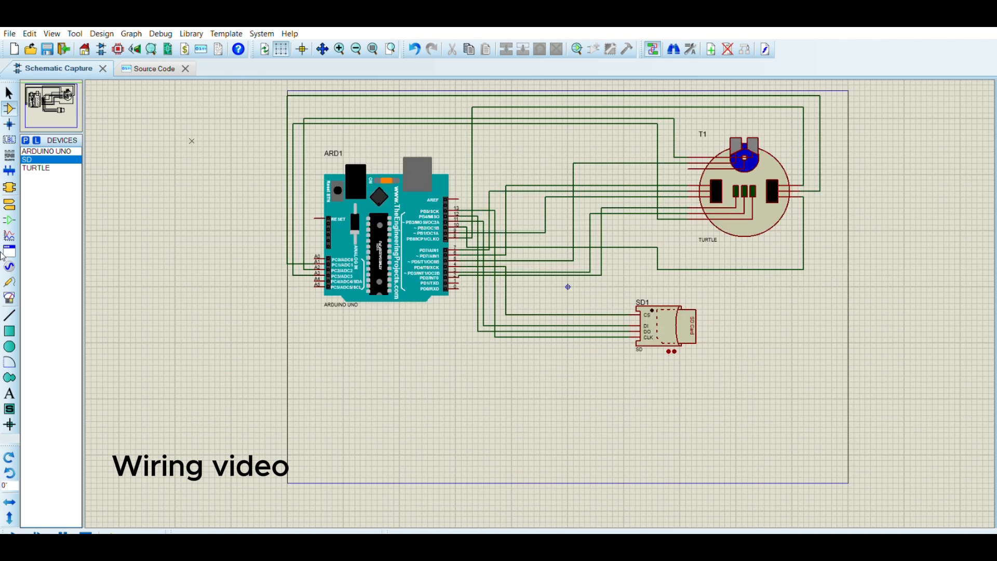
pyautogui.click(9, 298)
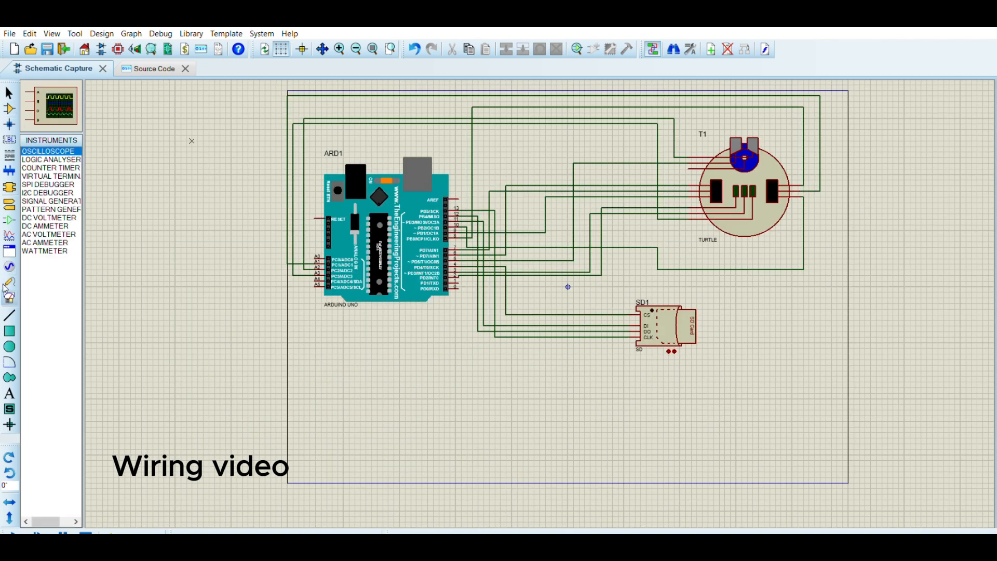
pyautogui.click(32, 160)
pyautogui.click(36, 176)
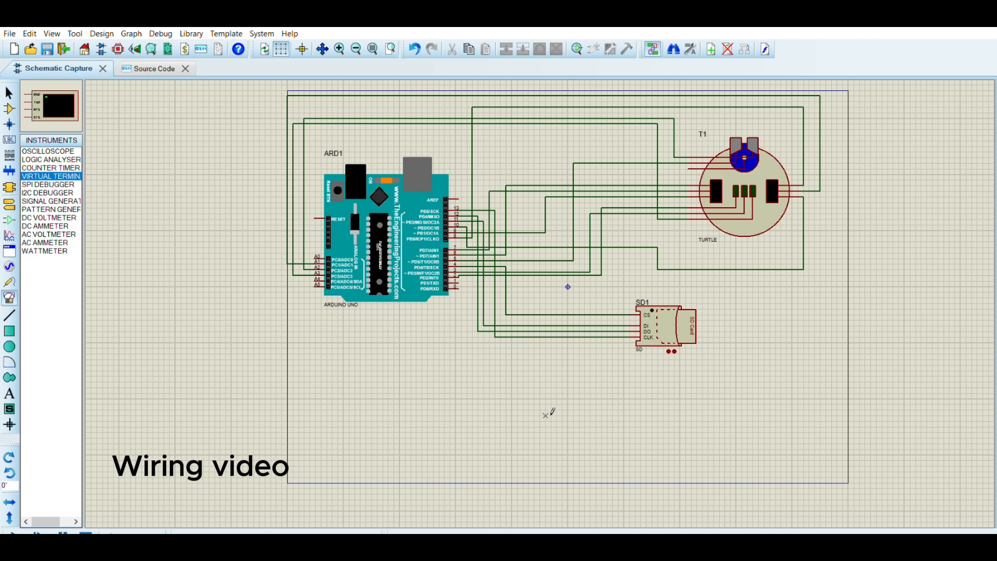
pyautogui.click(545, 416)
pyautogui.click(555, 387)
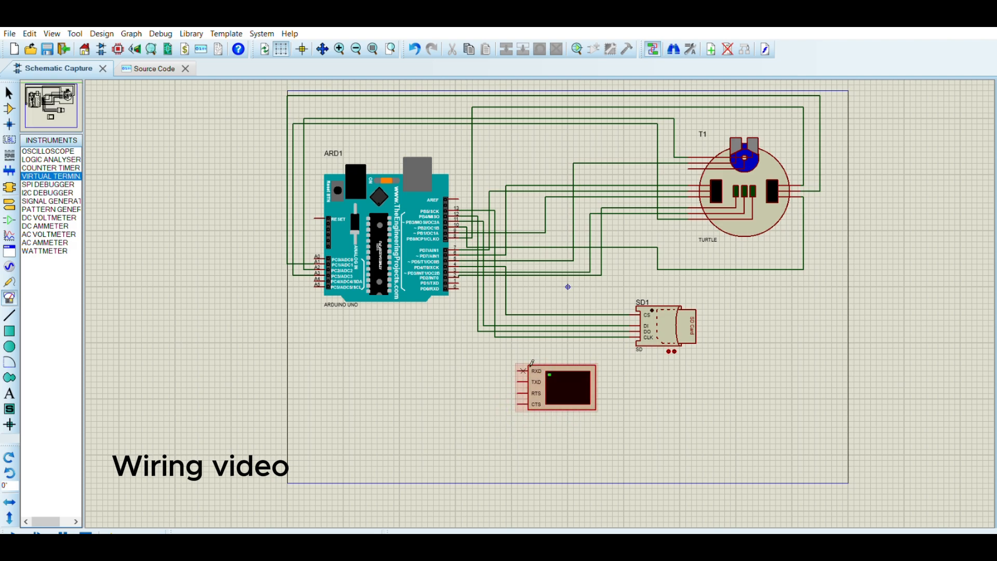
pyautogui.click(500, 371)
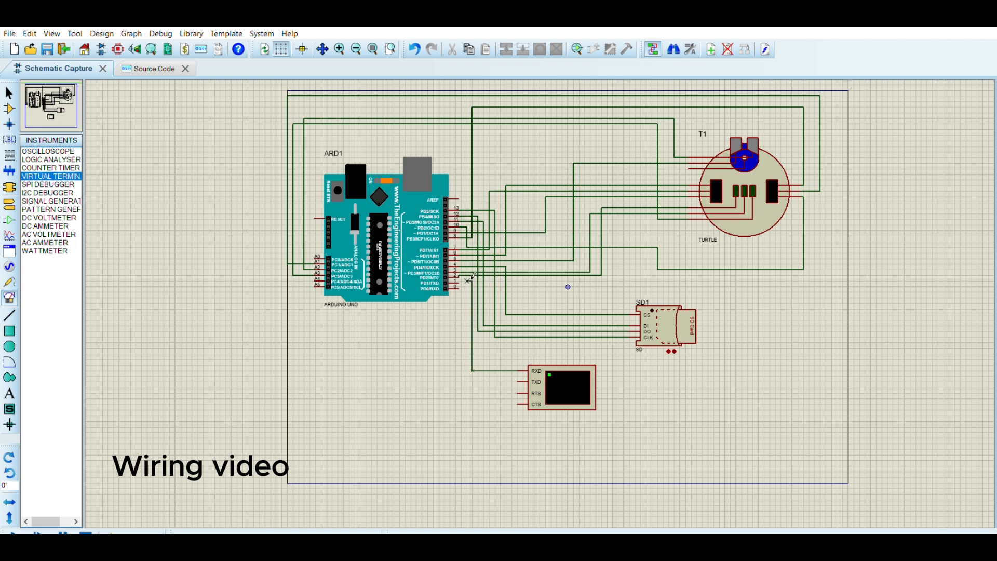
# Wire the virtual terminal's TXD pin to the Arduino's RX digital pin.
pyautogui.click(459, 282)
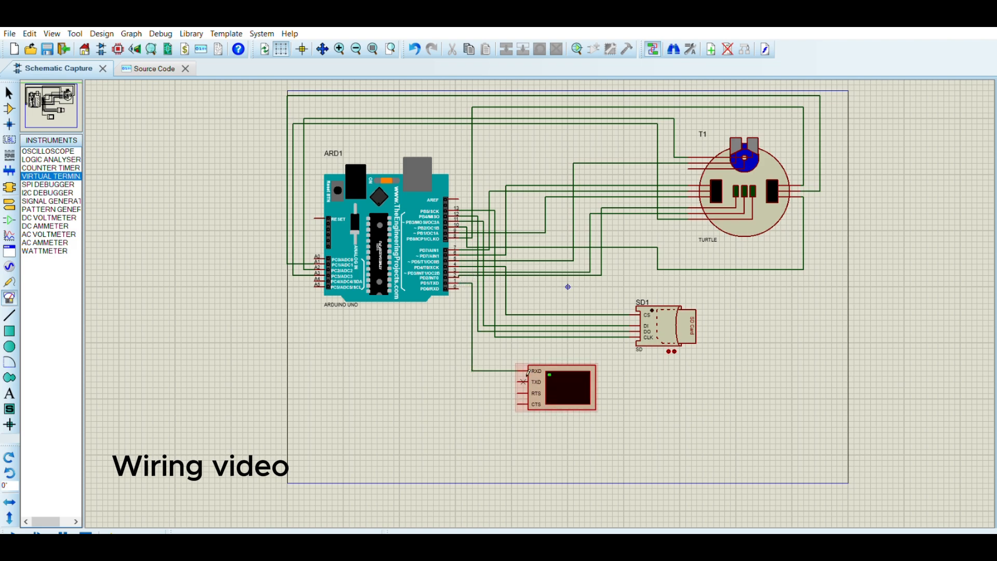
pyautogui.click(519, 381)
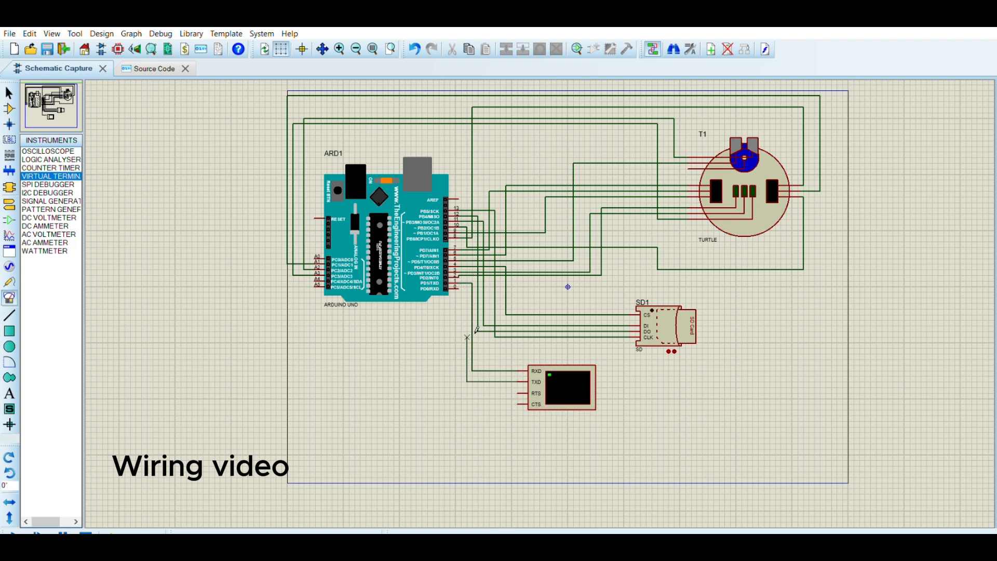
pyautogui.click(462, 286)
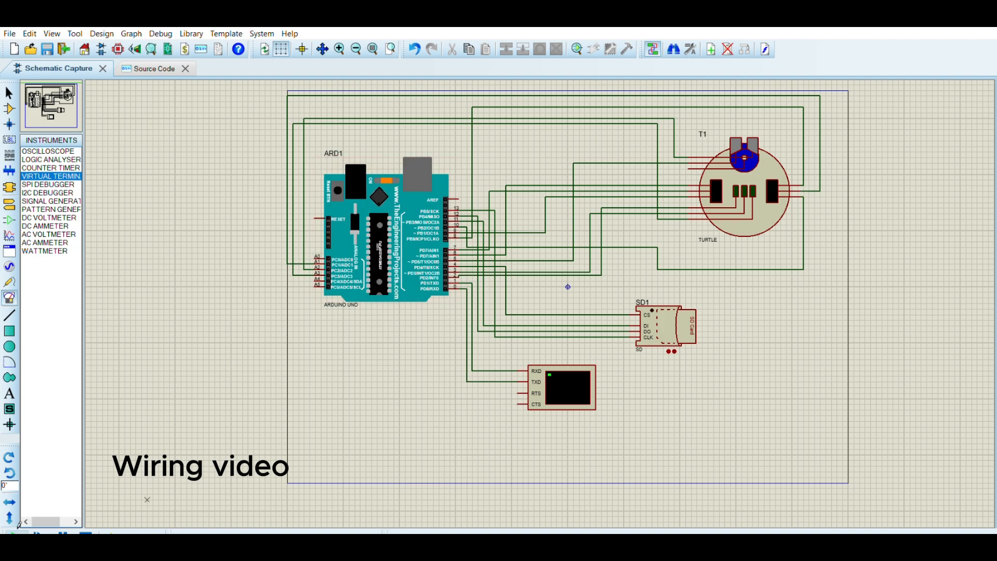
# Start running the simulation of the wired schematic.
pyautogui.click(19, 525)
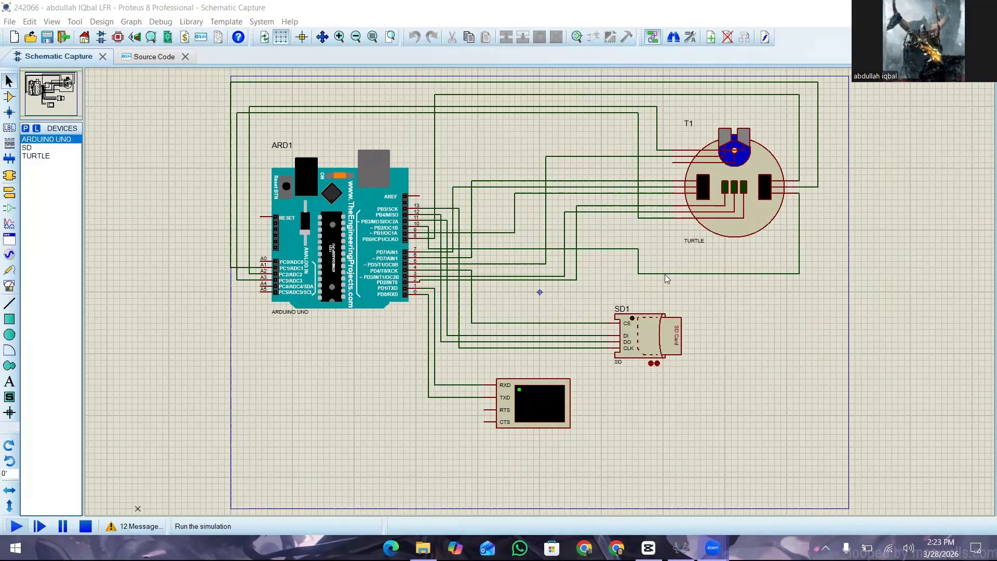
pyautogui.press('space')
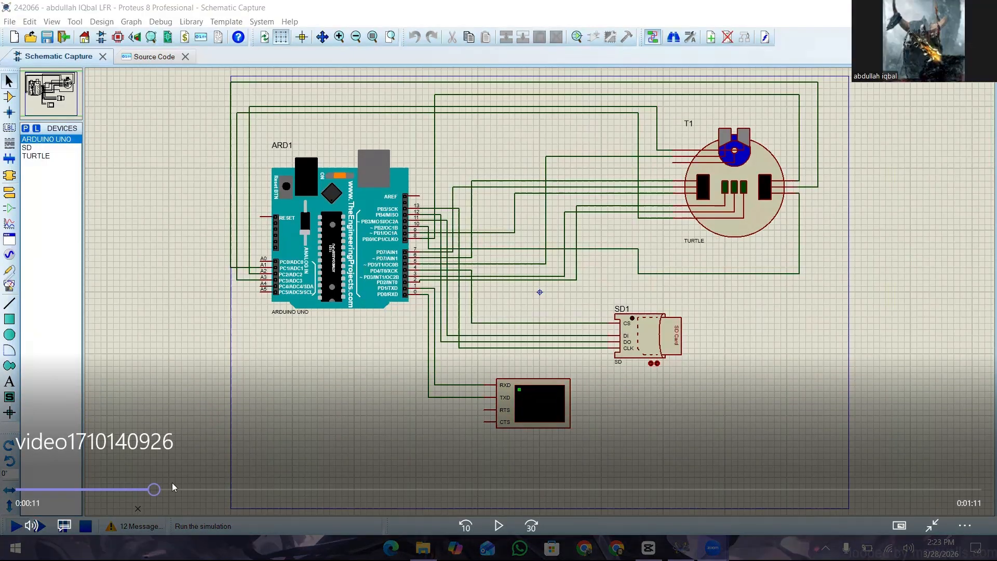
pyautogui.press('space')
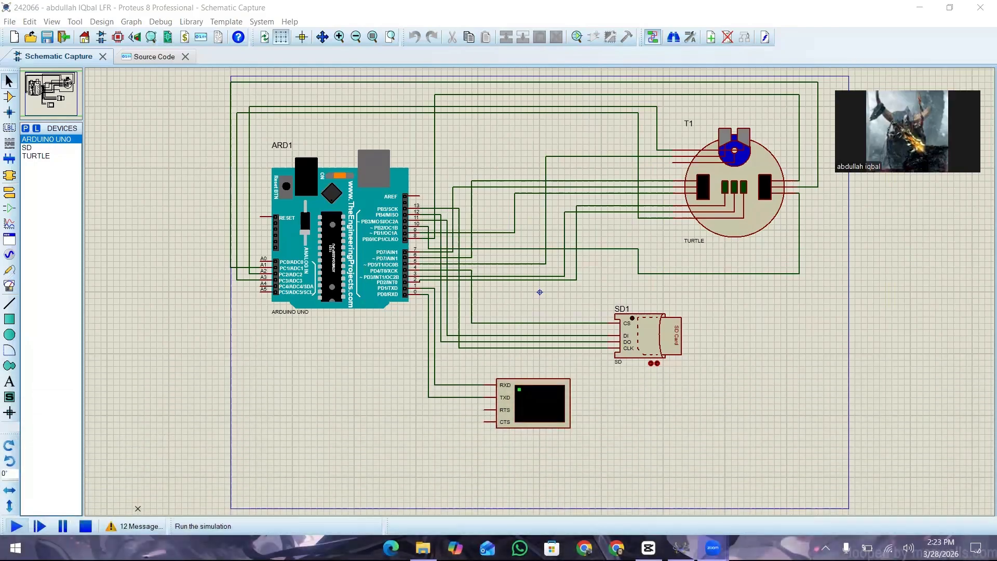
pyautogui.moveTo(501, 523)
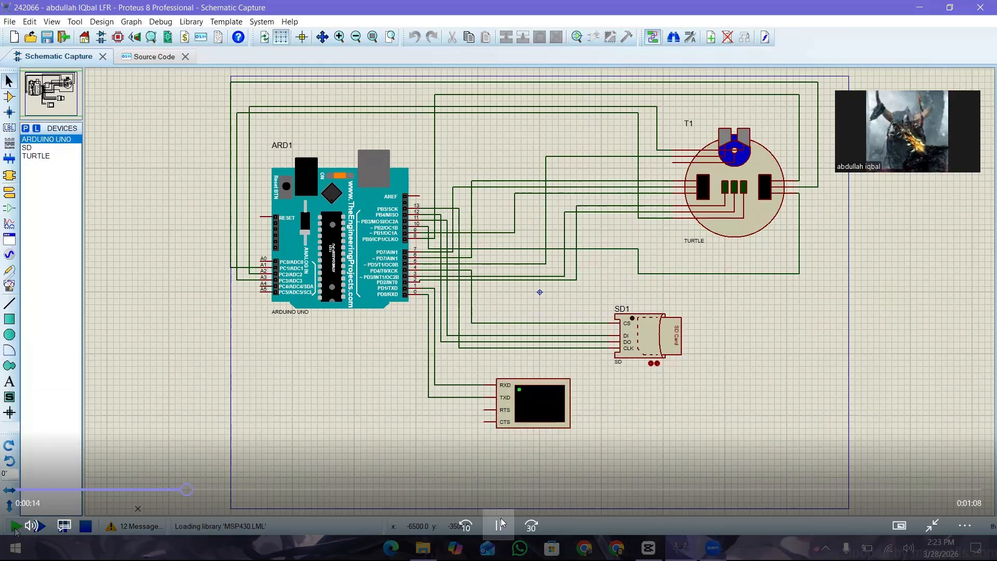